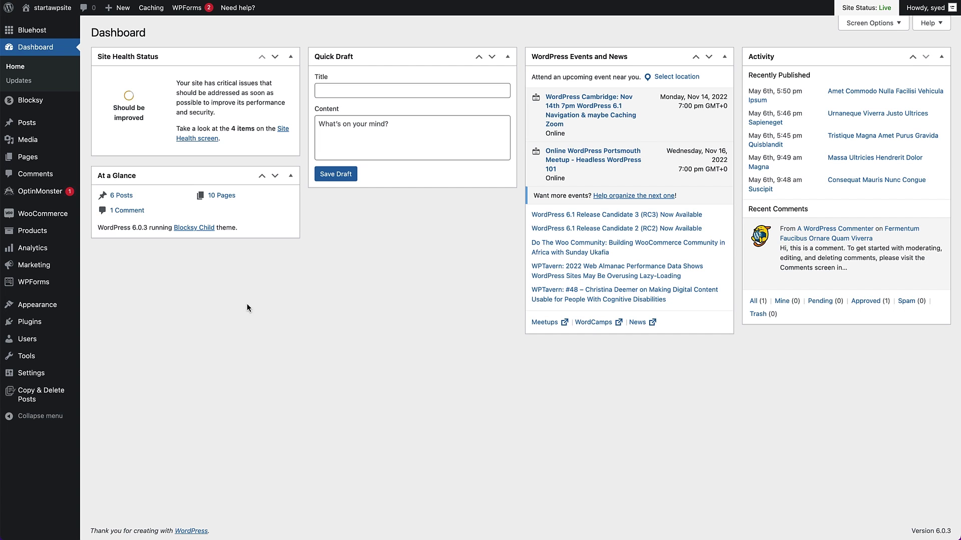
Search the plugin directory for nextend, then install and activate the Nextend Social Login and Register plugin
mouse_move(37, 330)
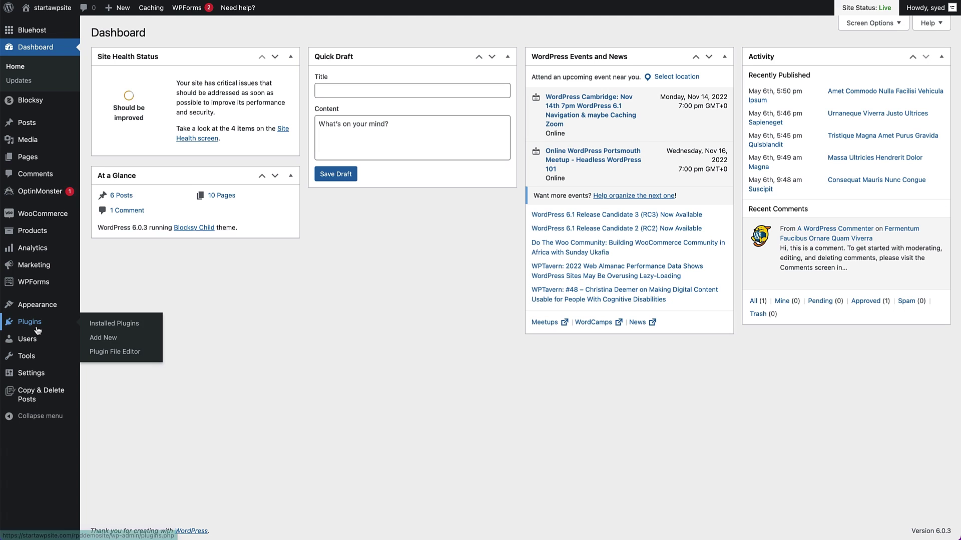
left_click(105, 341)
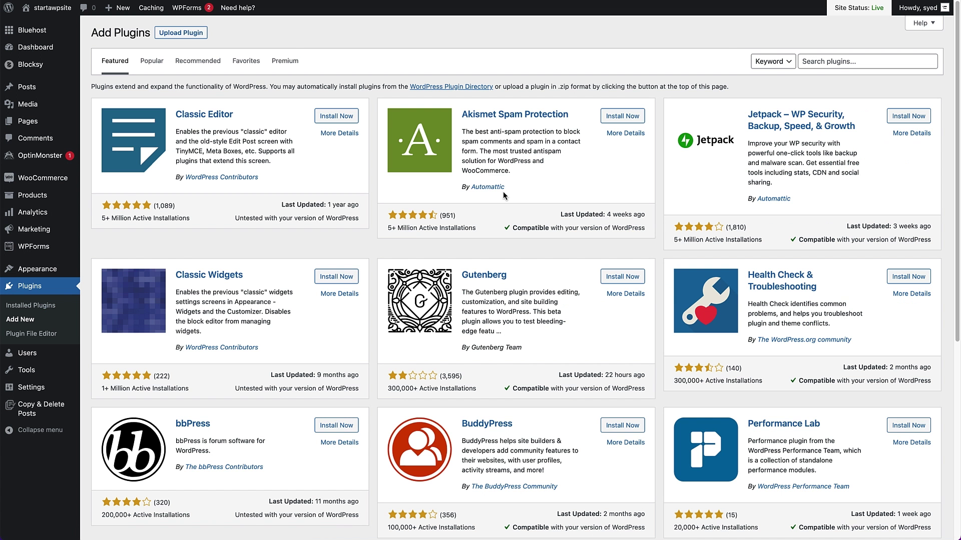
left_click(827, 62)
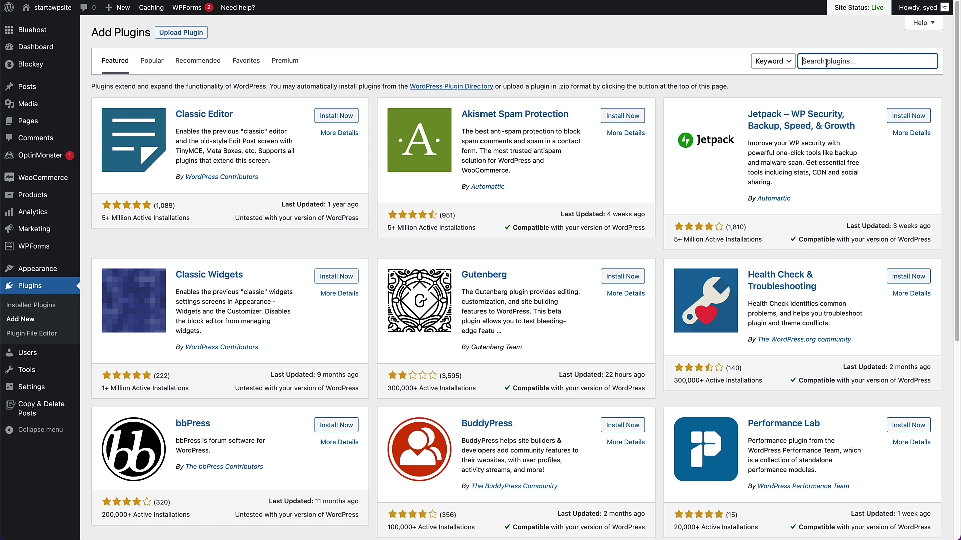
type("nextend")
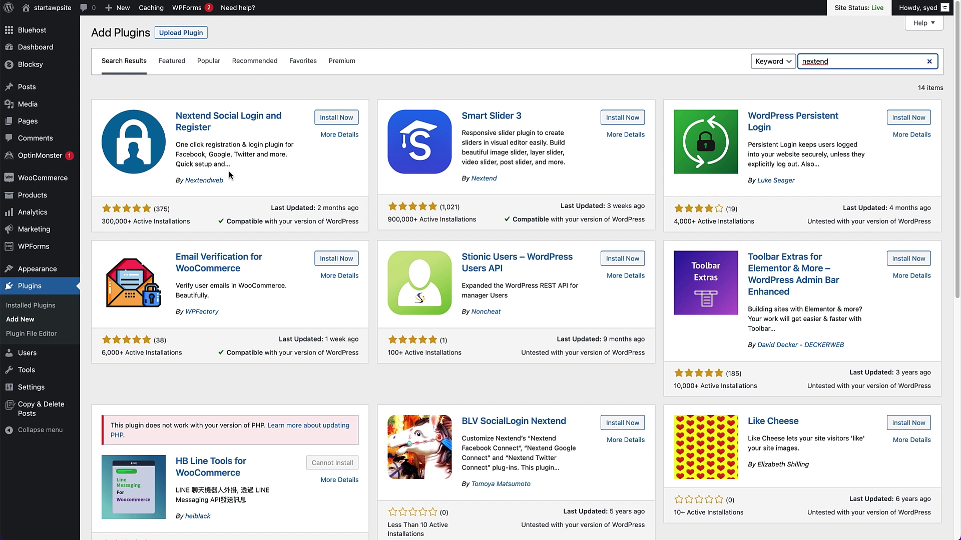
left_click(323, 122)
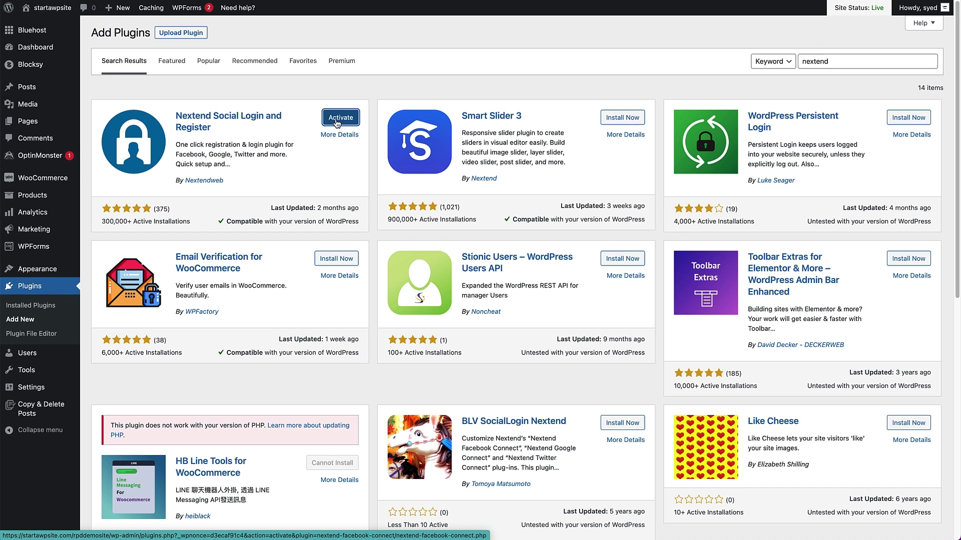
left_click(325, 122)
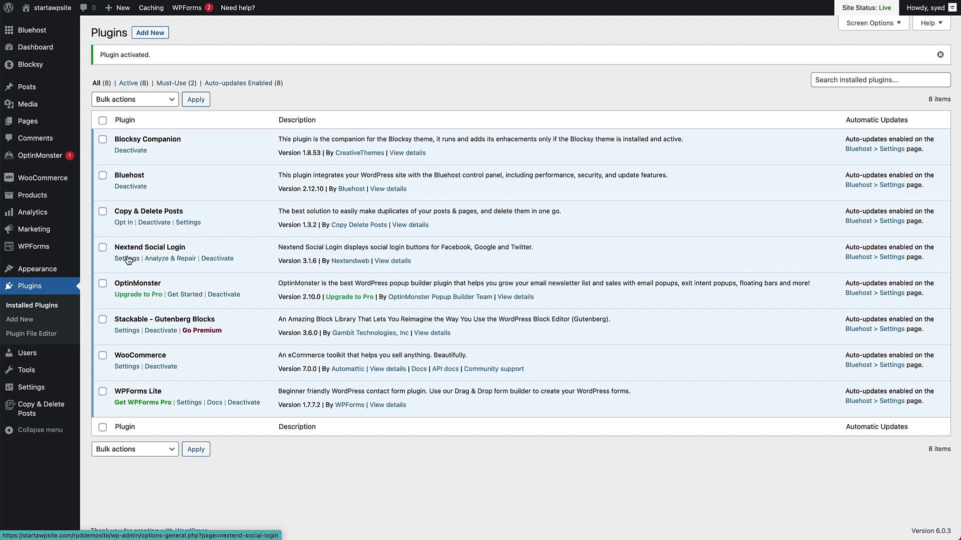
Open the Facebook setup guide in the Nextend Social Login settings and follow its link to the Meta for Developers apps page
mouse_move(48, 397)
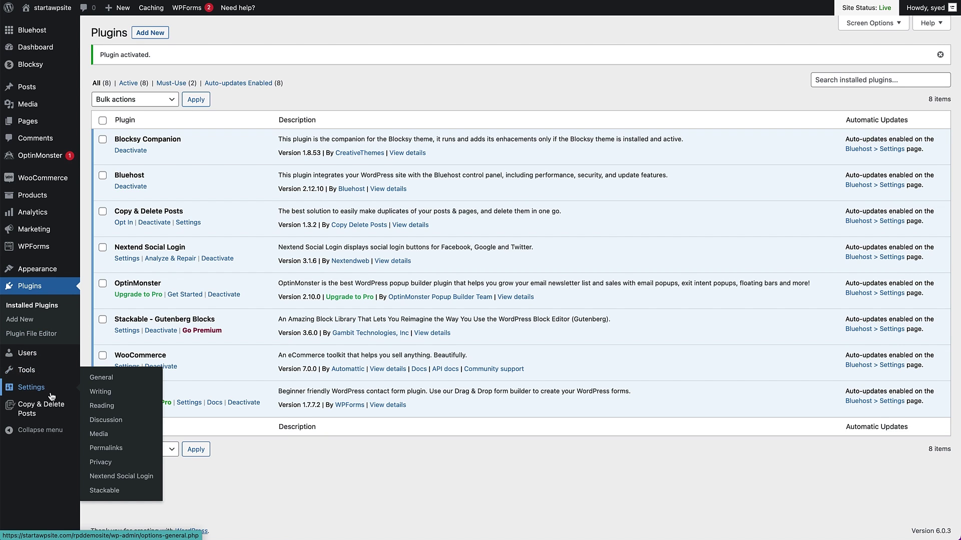
left_click(97, 479)
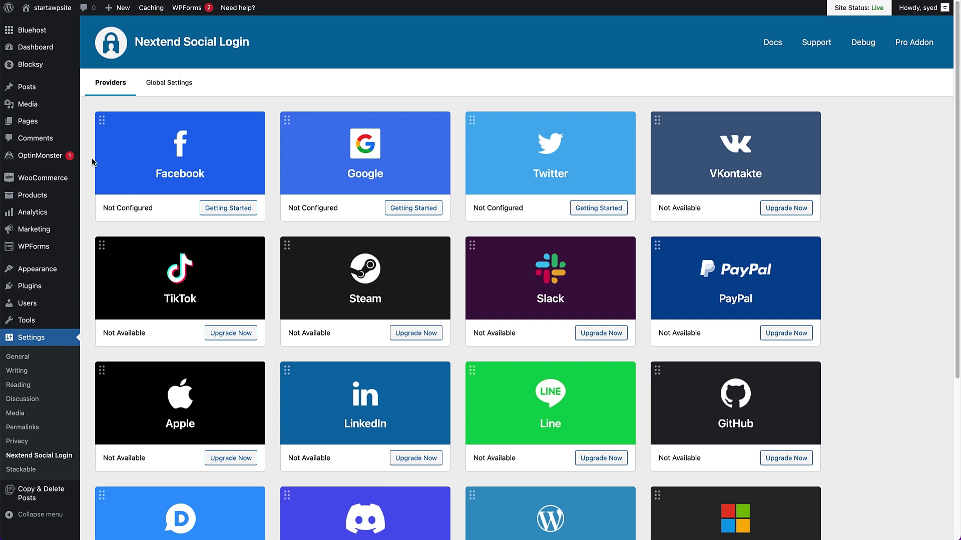
left_click(237, 213)
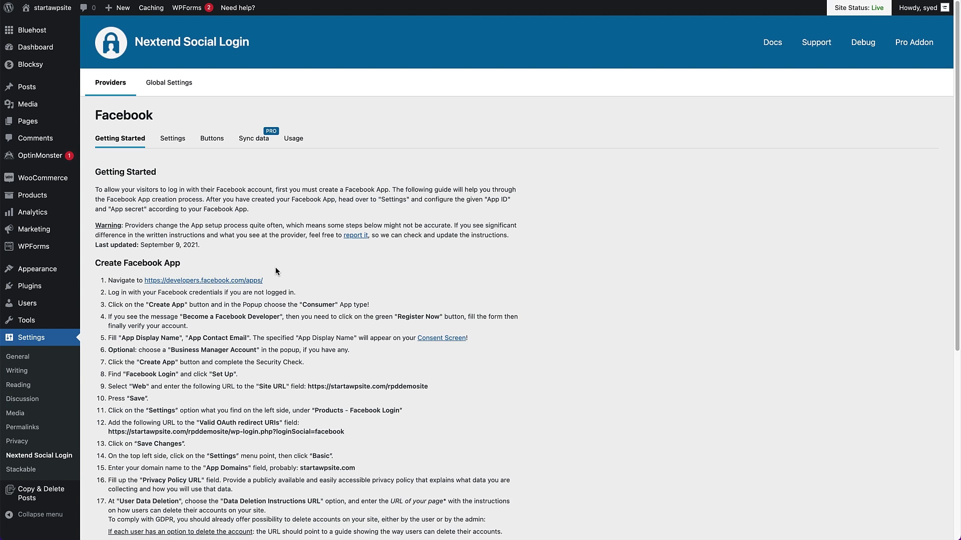
left_click(204, 283)
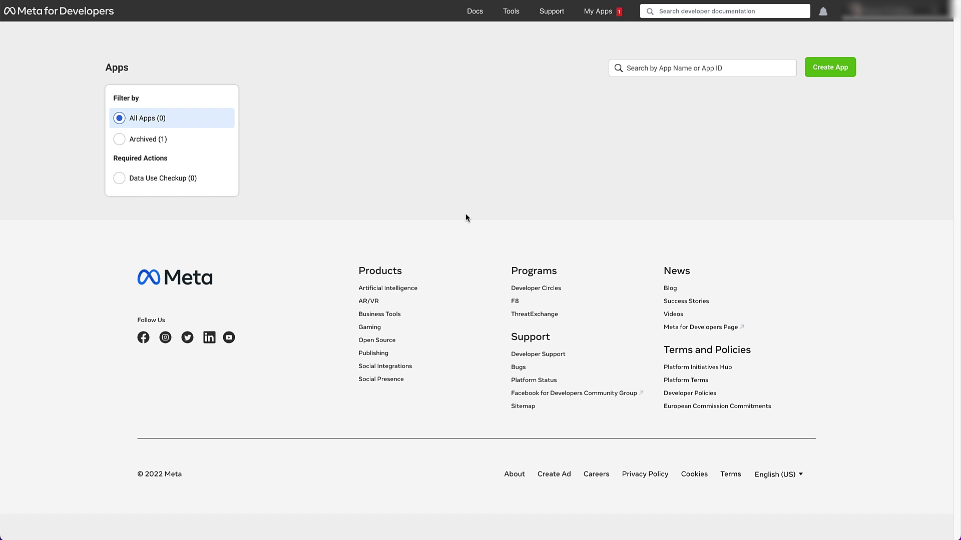
Begin creating a new app with the Consumer app type and proceed to its details
left_click(821, 71)
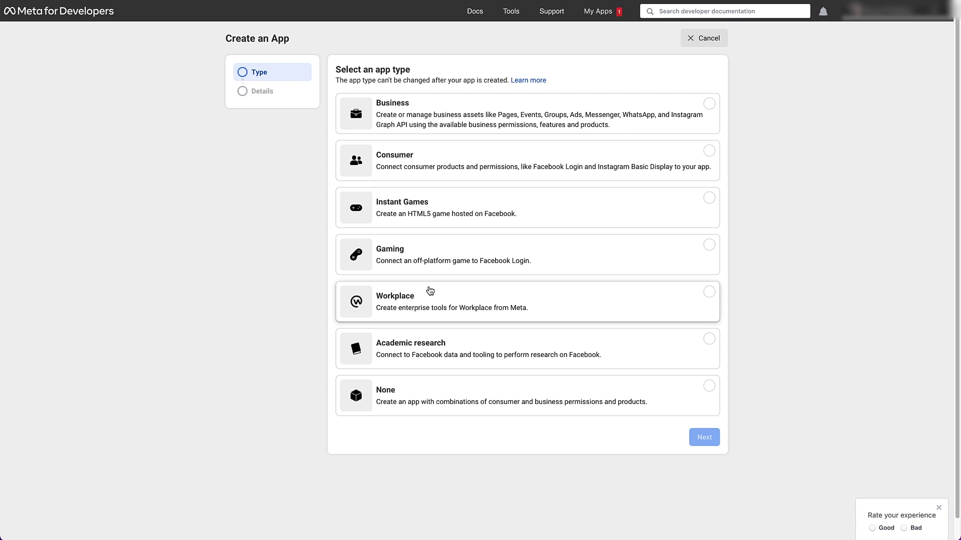
left_click(414, 163)
left_click(704, 437)
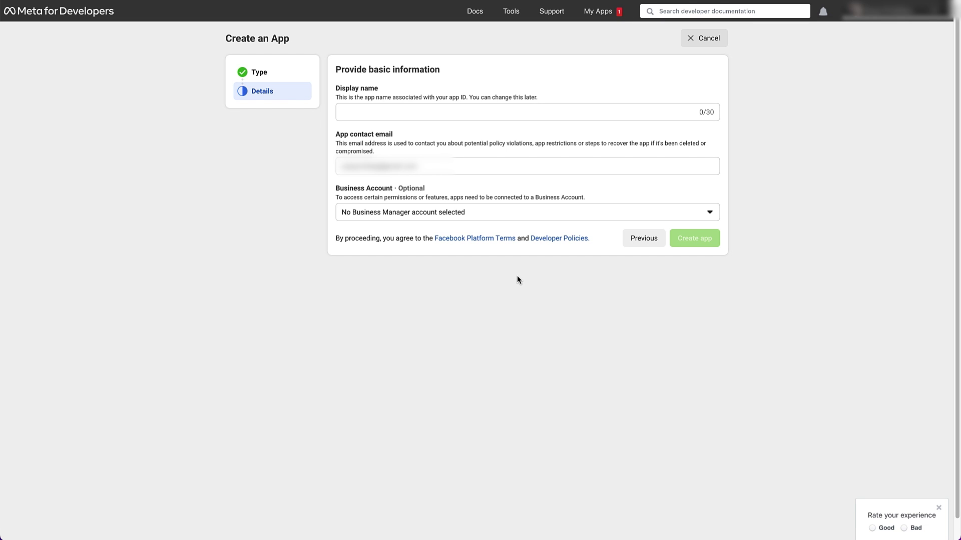
Set the app's display name to Demo Website, check the contact email and create the app
left_click(370, 118)
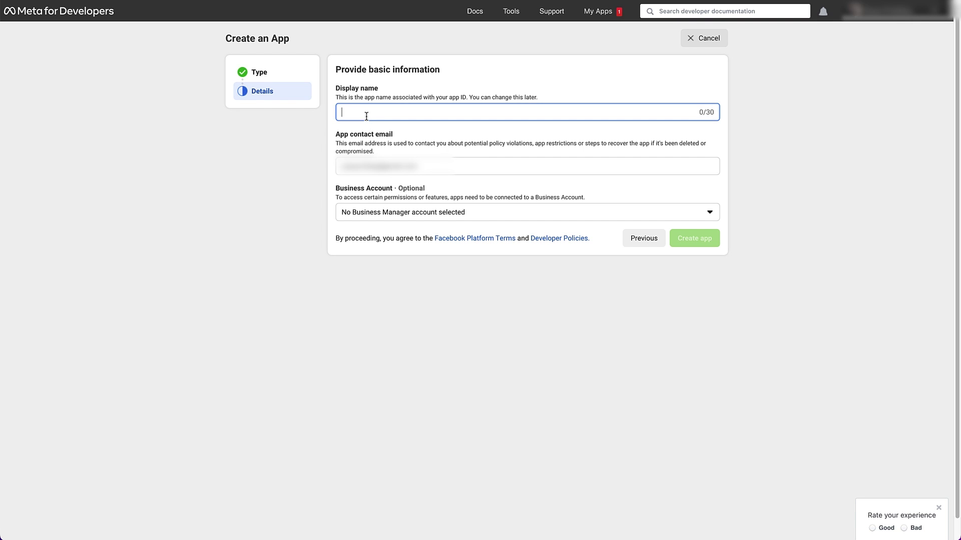
type("Demo Website")
left_click(311, 150)
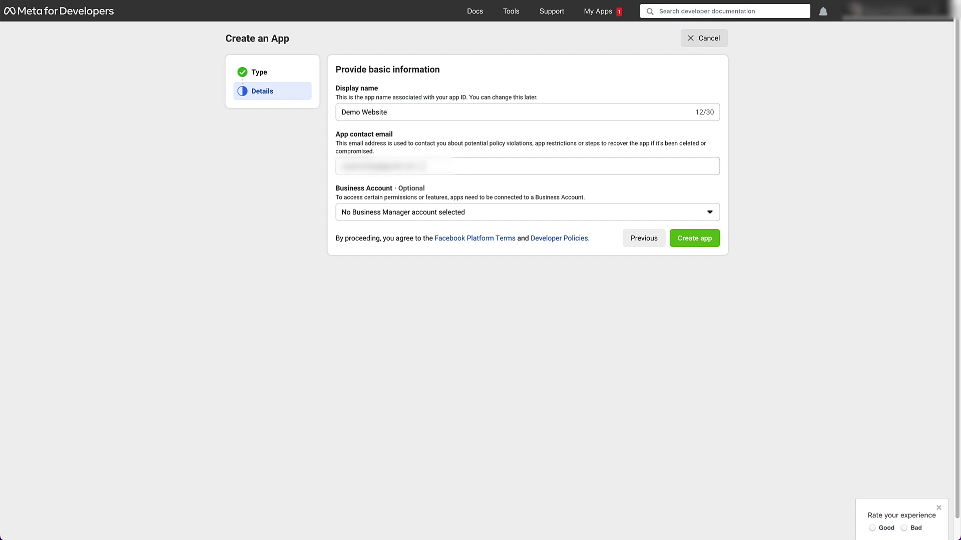
left_click(418, 167)
left_click(687, 241)
left_click(452, 242)
left_click(563, 237)
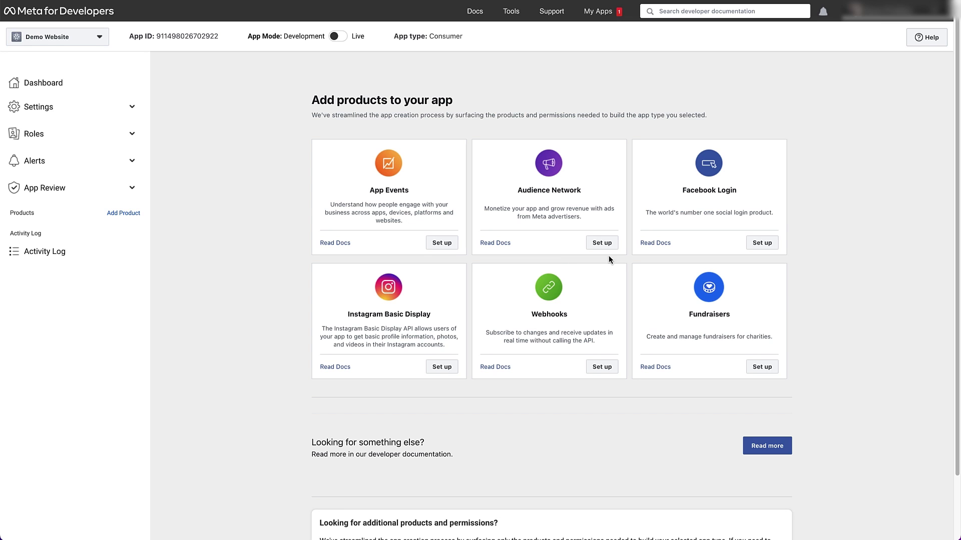
left_click(767, 250)
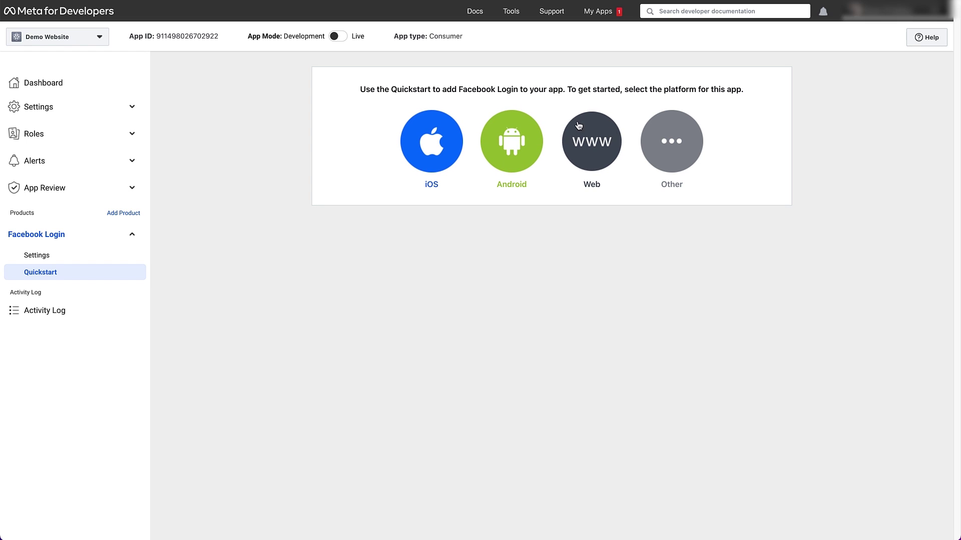
left_click(591, 148)
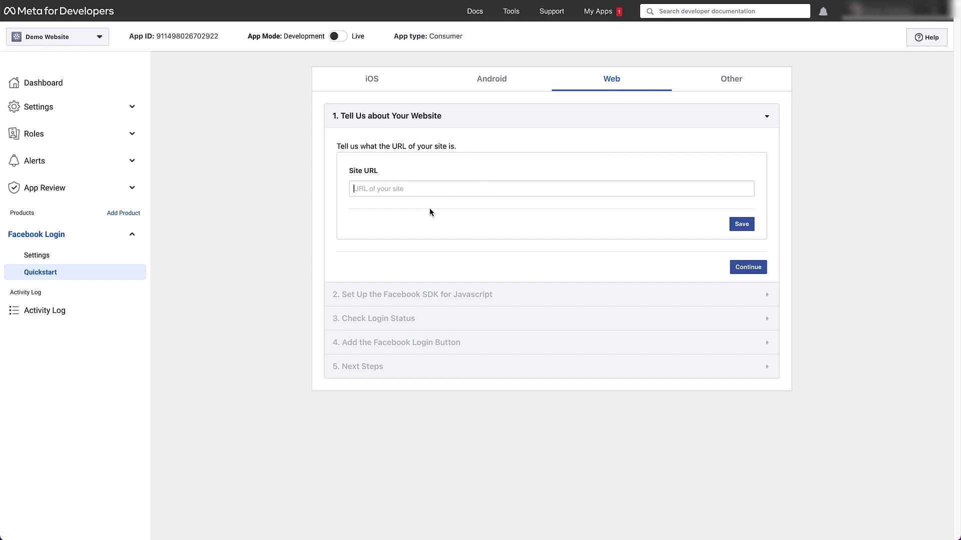
left_click(429, 188)
key("ctrl+Tab")
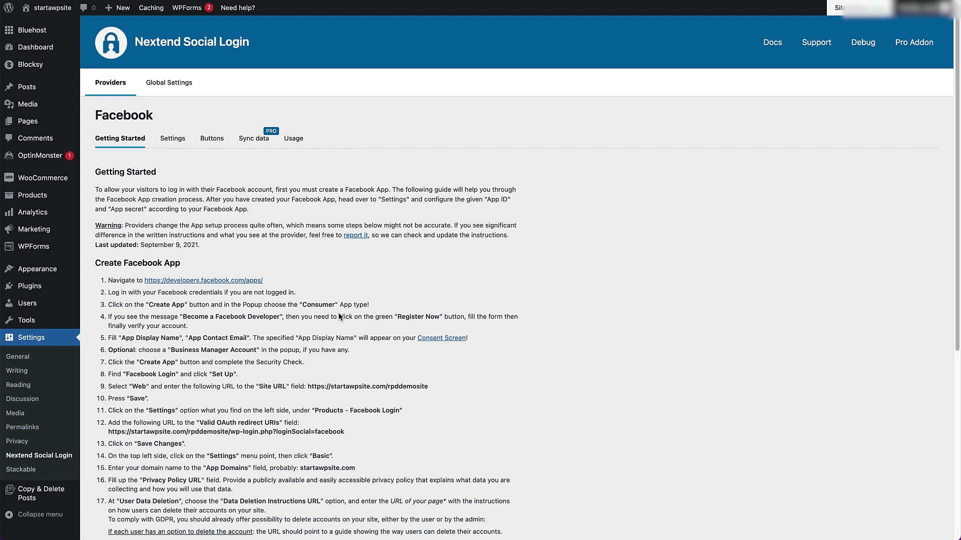
left_click_drag(309, 386, 337, 386)
triple_click(314, 386)
left_click_drag(429, 387, 308, 386)
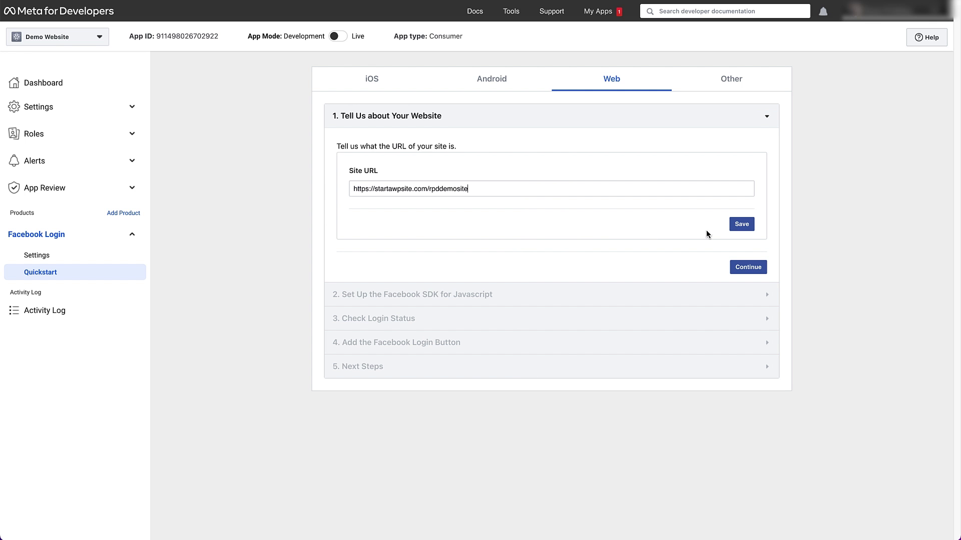
left_click(740, 226)
Advance through the remaining Facebook Login quickstart stages for Web up to Next Steps
left_click(748, 268)
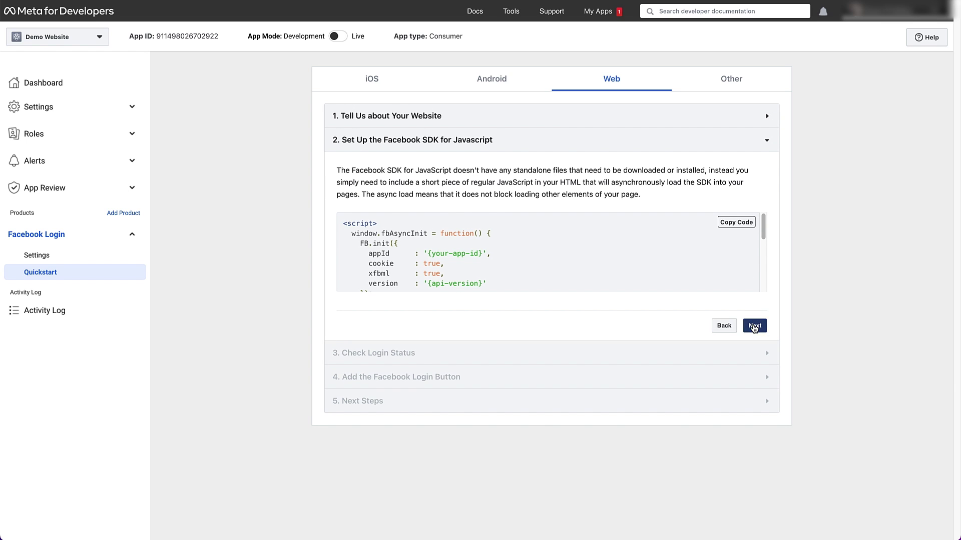
left_click(754, 326)
scroll(626, 416, "down", 4)
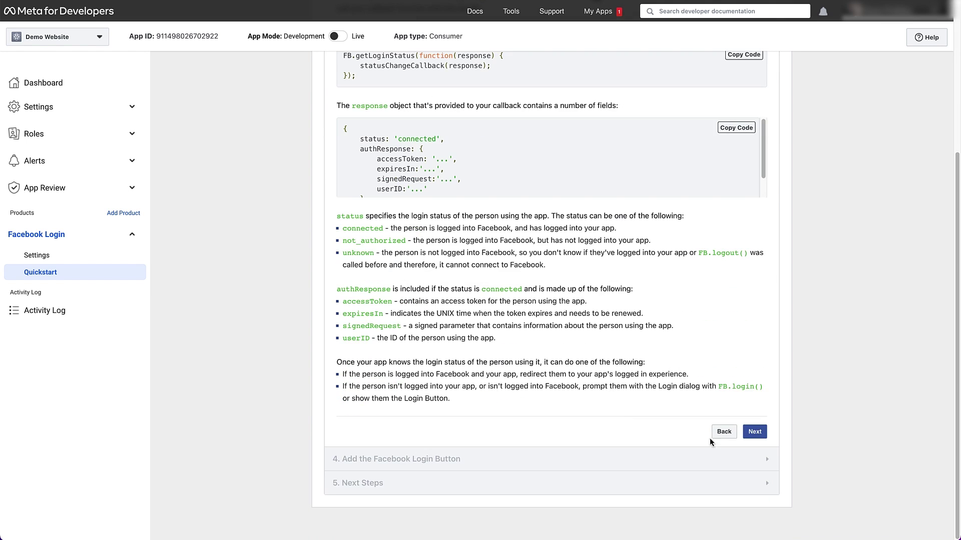
left_click(744, 438)
left_click(753, 458)
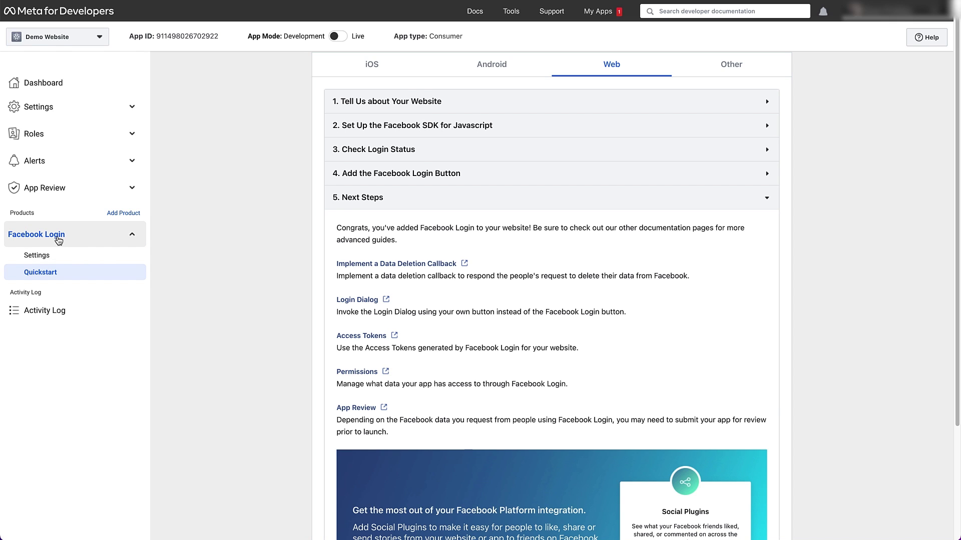
left_click(54, 255)
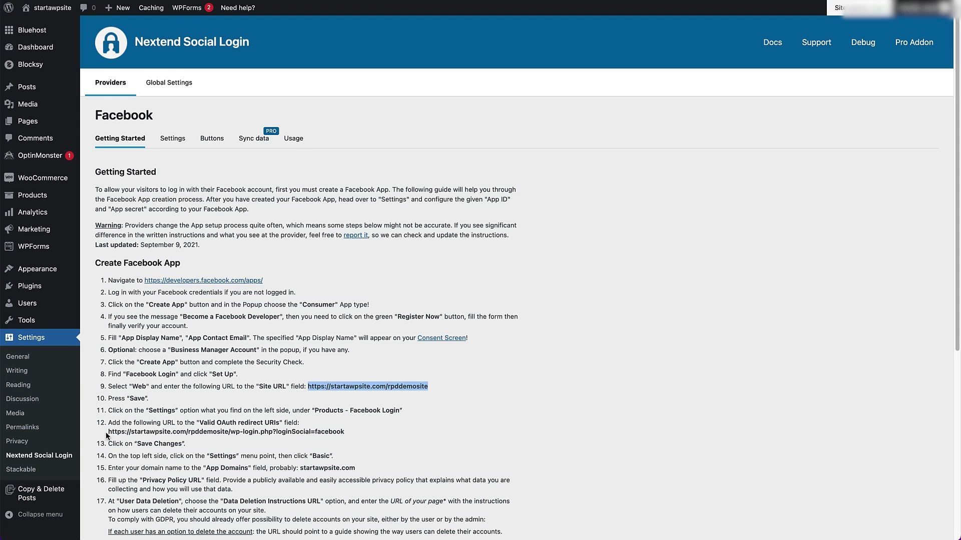
left_click_drag(108, 432, 306, 435)
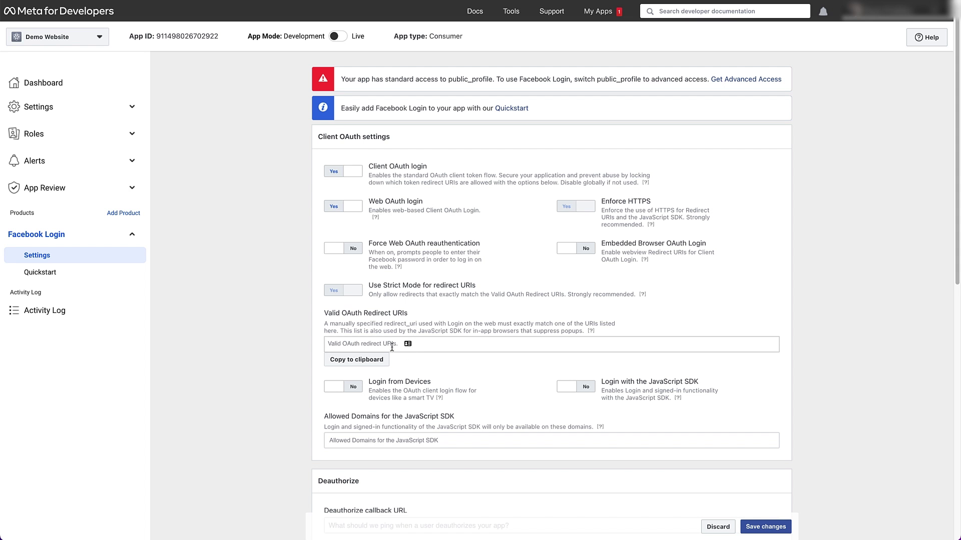
left_click(392, 347)
key("ctrl+v")
key("Tab")
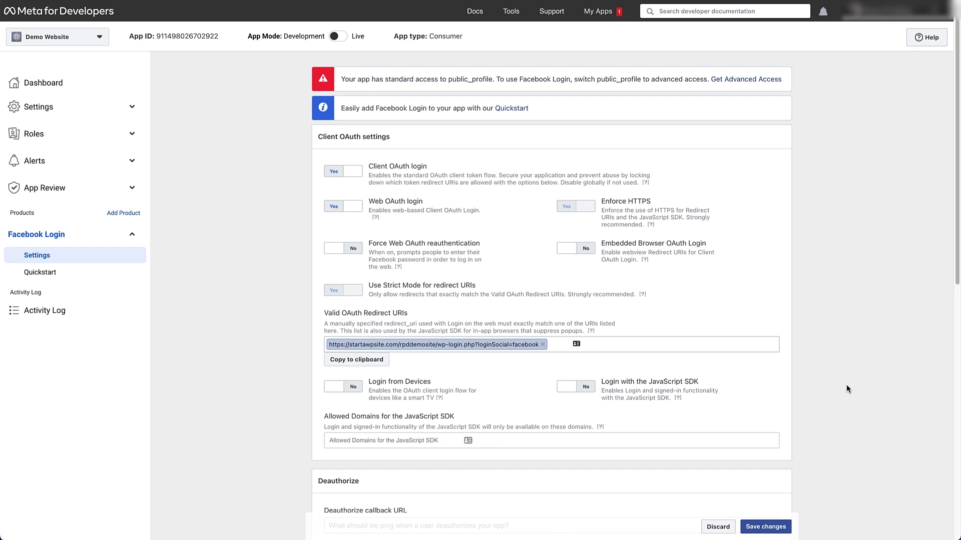
left_click(778, 530)
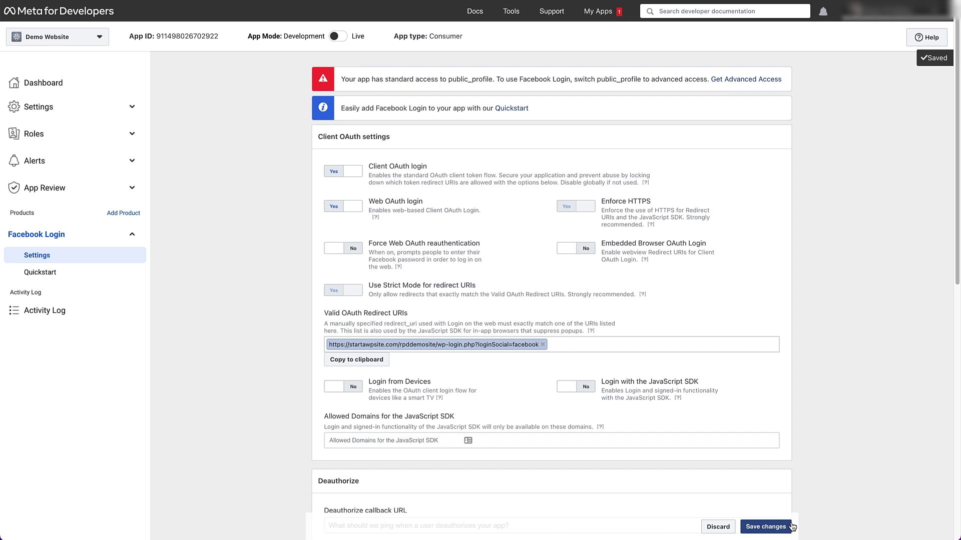
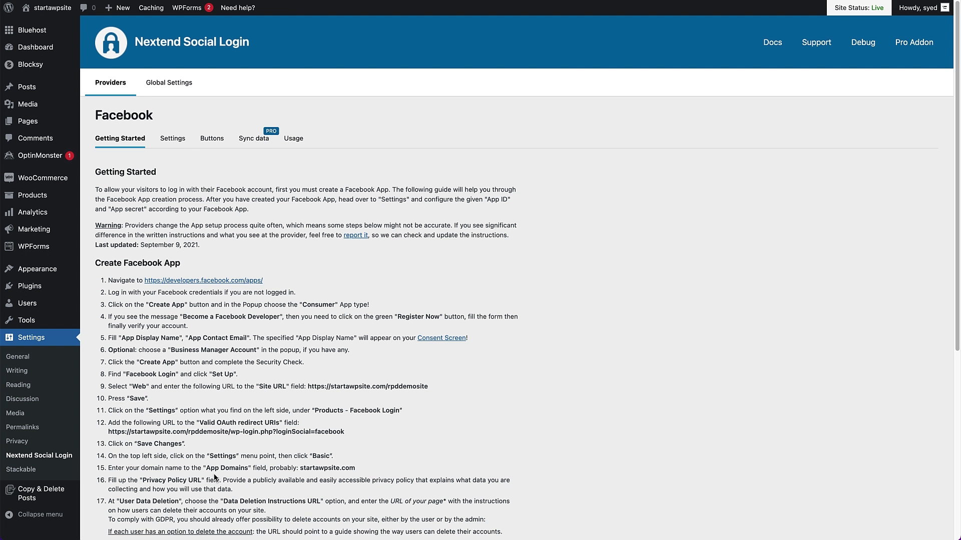
Enter the plugin guide's domain startawpsite.com as the app domain in the app's basic settings
left_click_drag(301, 469, 350, 471)
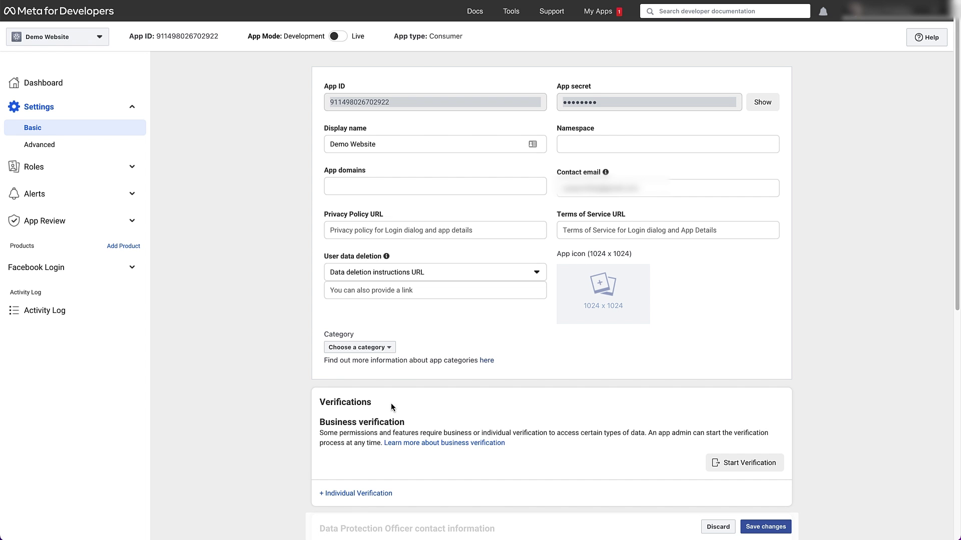
left_click(379, 186)
type("startawpsite.com")
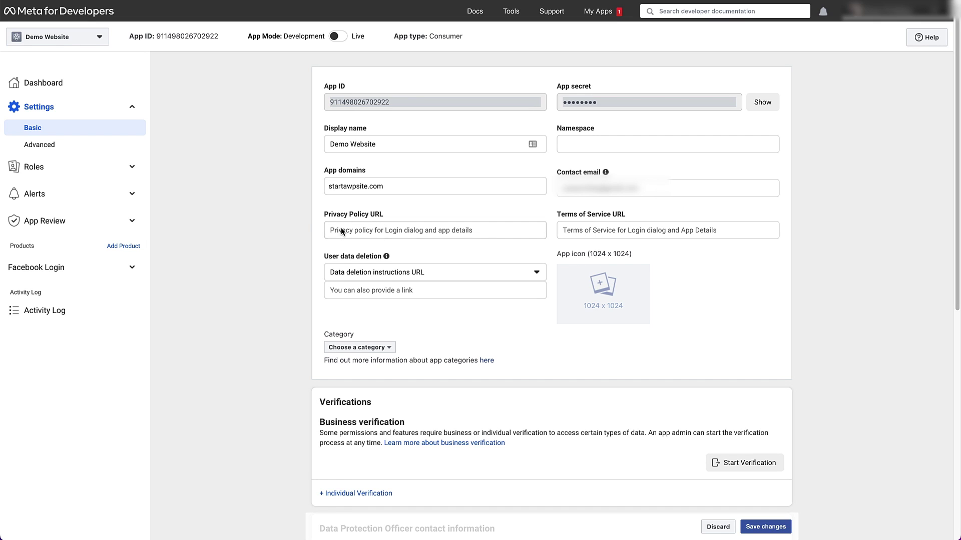
left_click(400, 230)
key("ctrl+v")
left_click(594, 234)
key("ctrl+v")
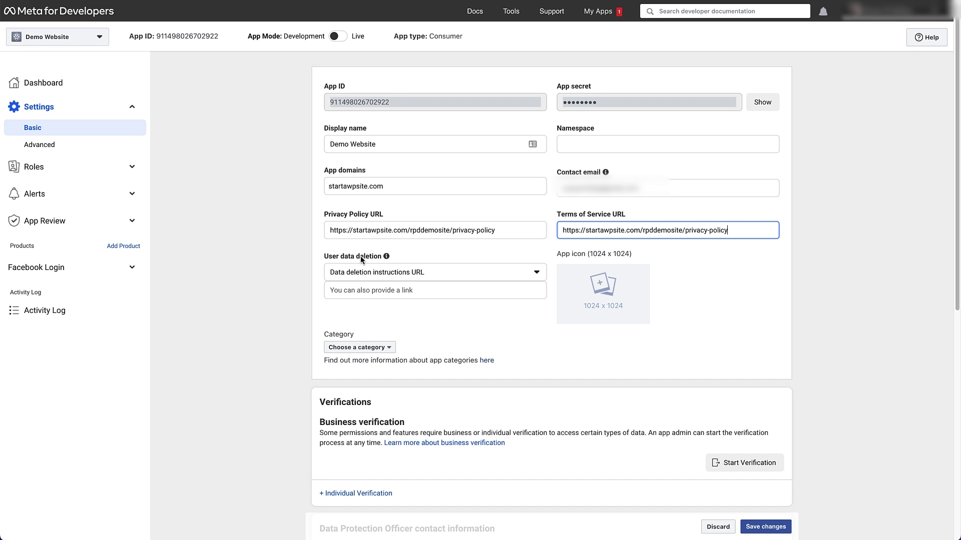
left_click(428, 278)
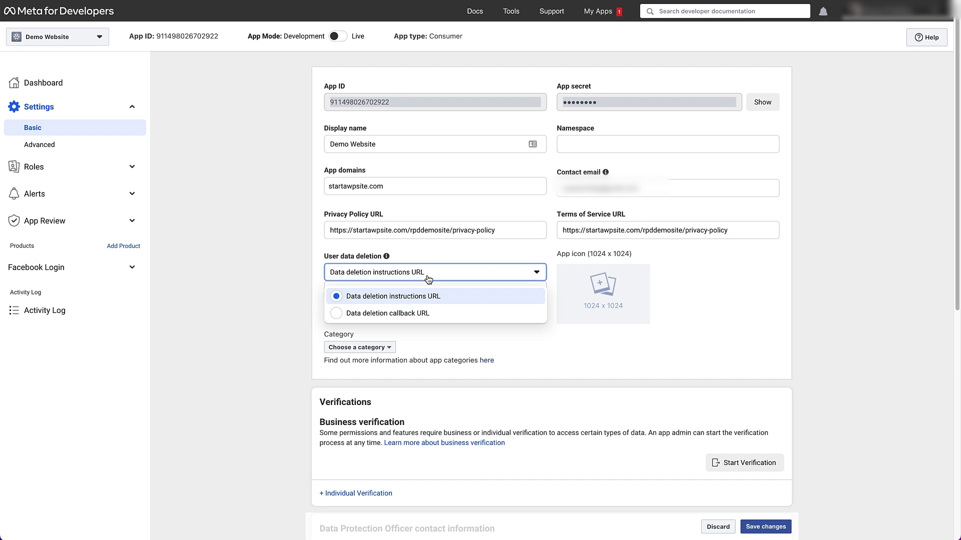
left_click(408, 298)
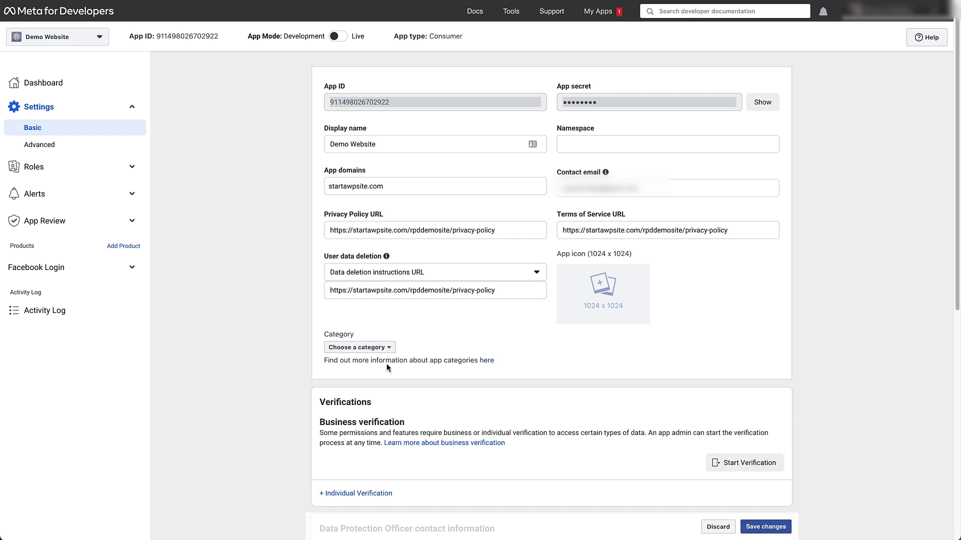
left_click(370, 345)
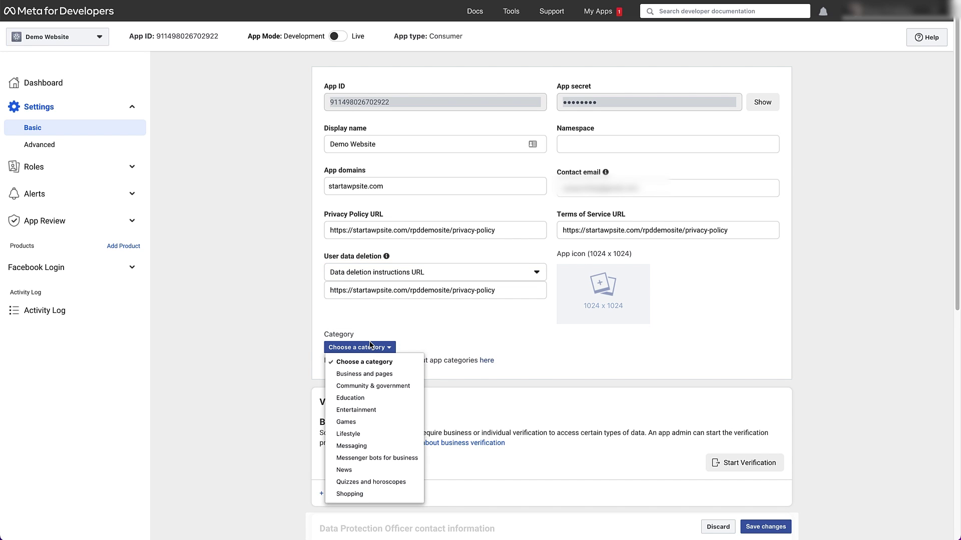
left_click(369, 376)
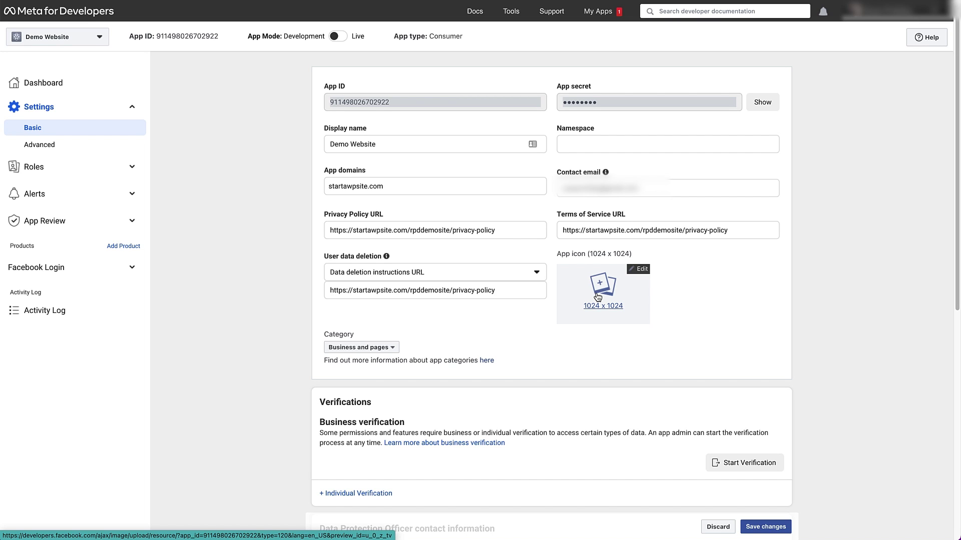
scroll(938, 339, "down", 8)
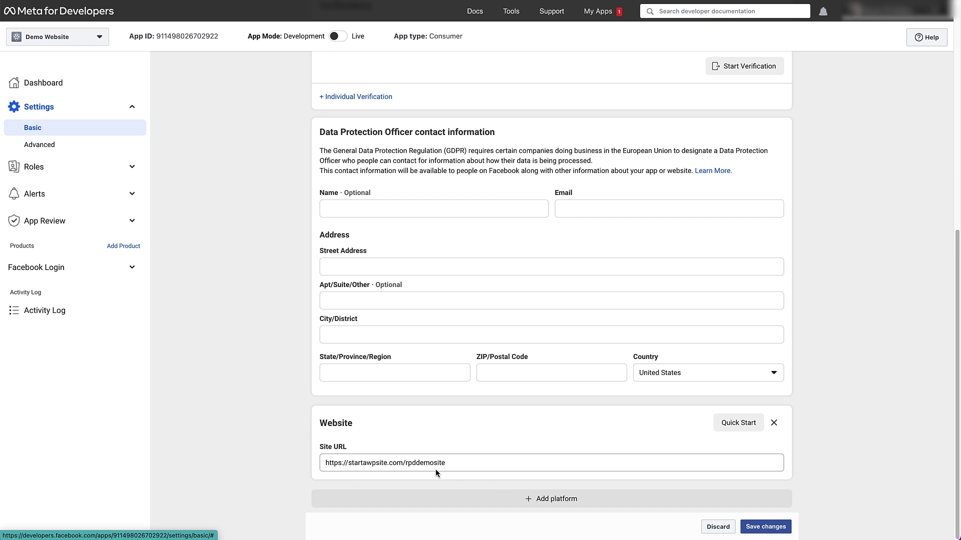
Save the app's basic settings and switch the Demo Website app from Development to Live mode
left_click(759, 532)
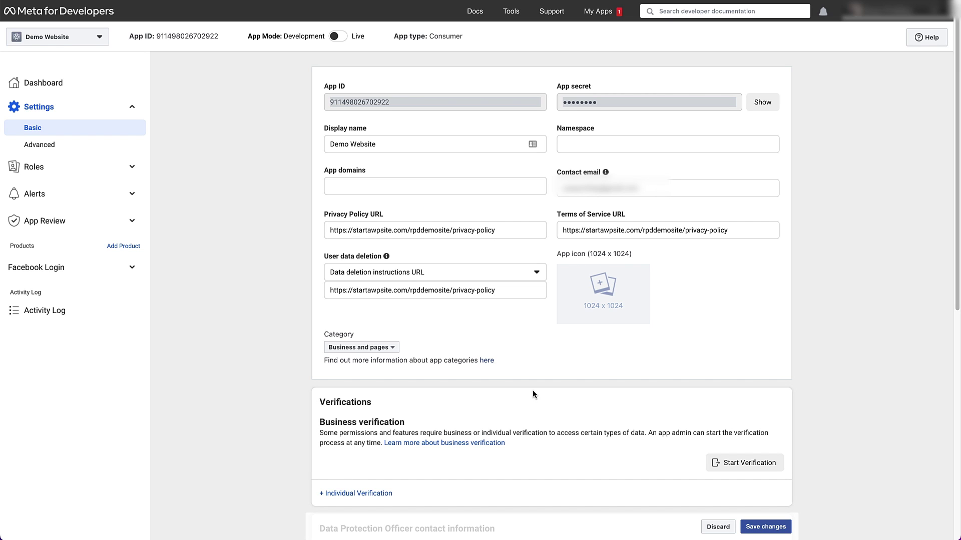
left_click(338, 40)
From the Facebook Login settings, get advanced access for the email permission, accepting the allowed usage and re-entering the account password
left_click(123, 271)
left_click(84, 288)
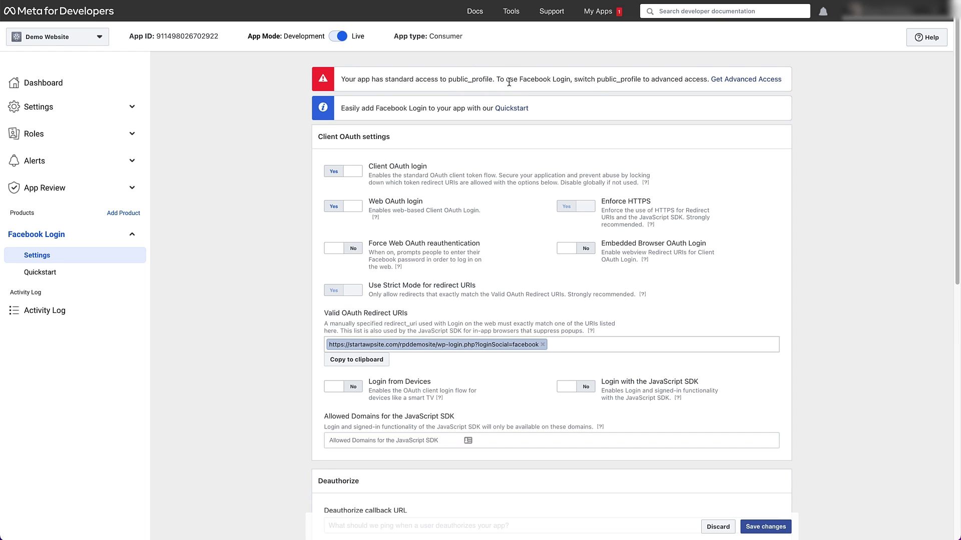
left_click(746, 81)
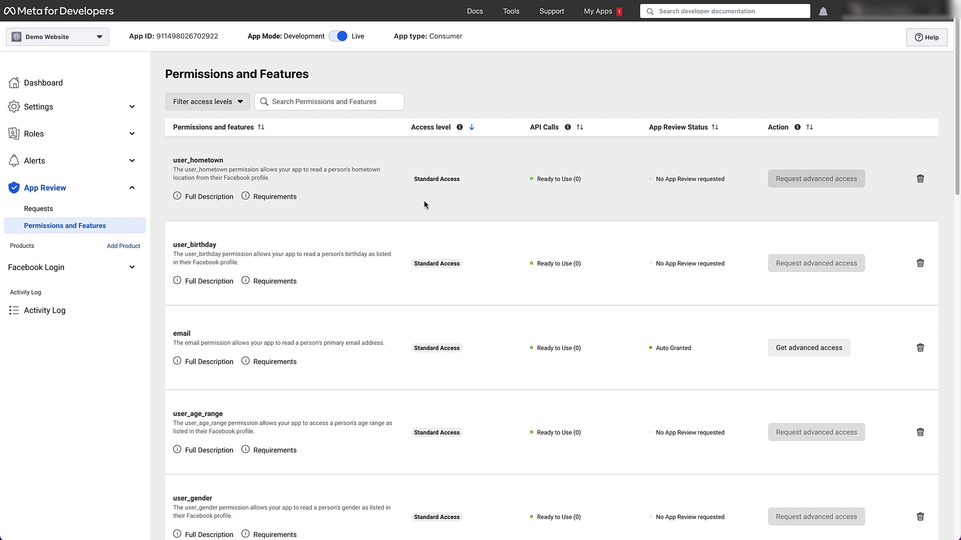
mouse_move(271, 360)
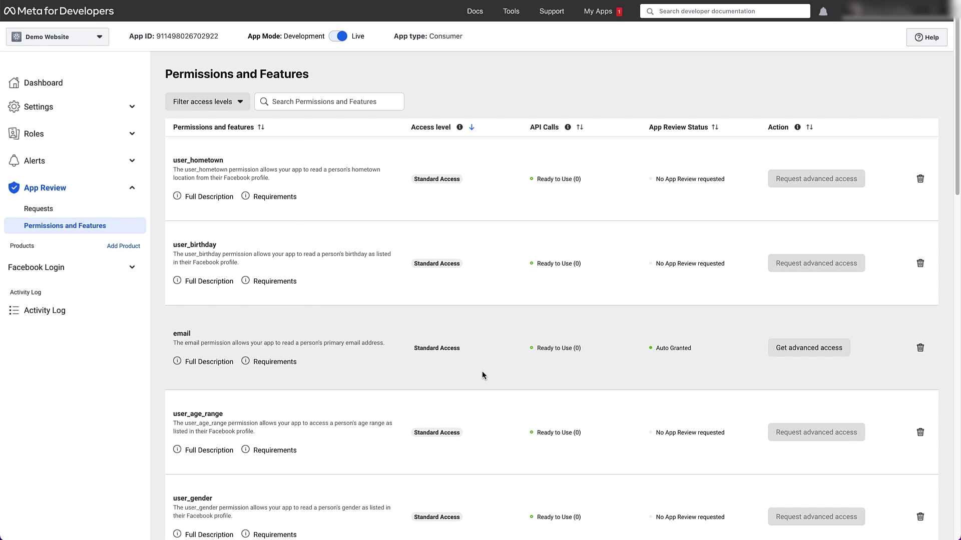
left_click(793, 355)
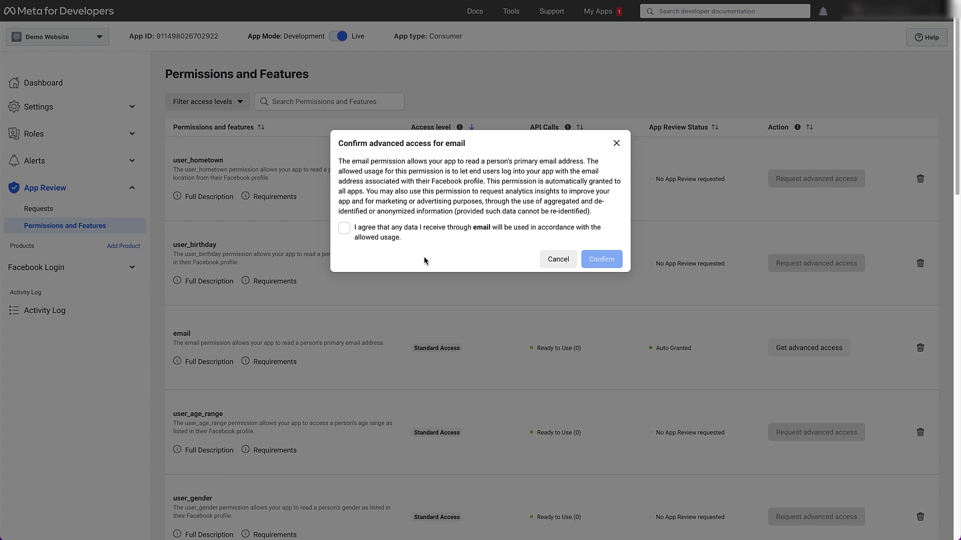
left_click(345, 230)
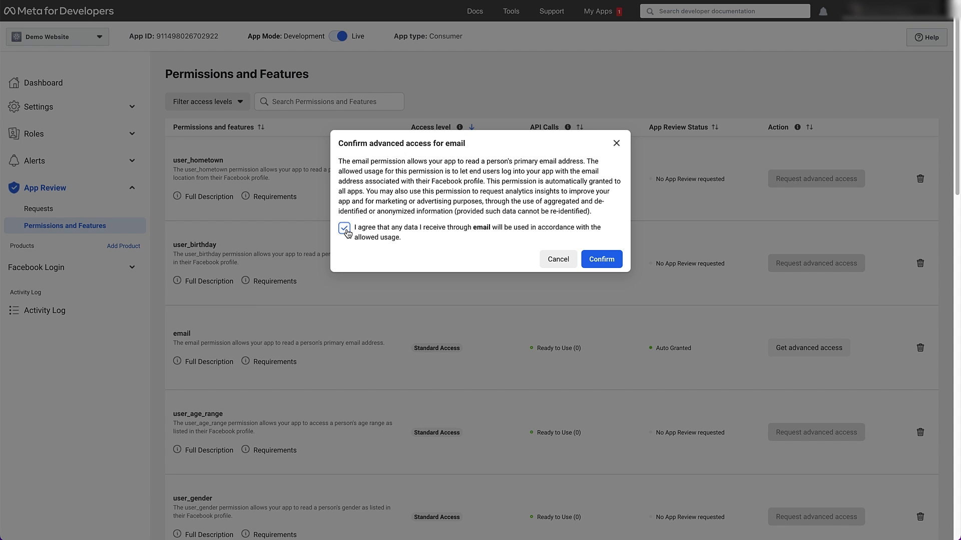
left_click(603, 262)
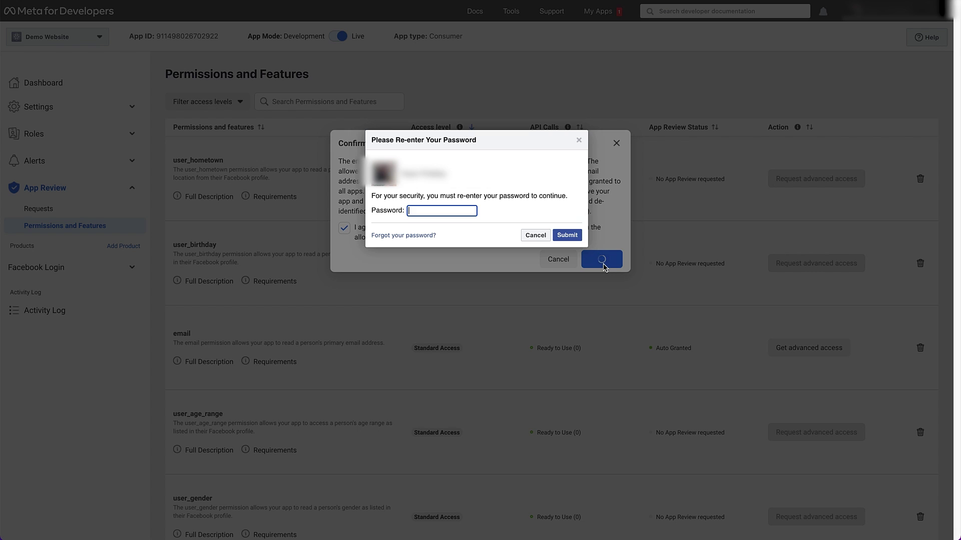
left_click(470, 211)
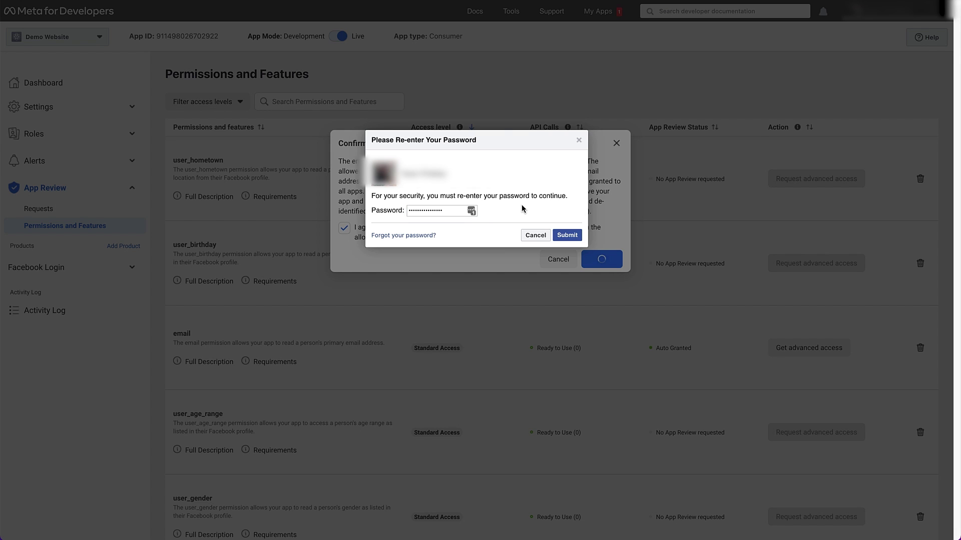
left_click(563, 237)
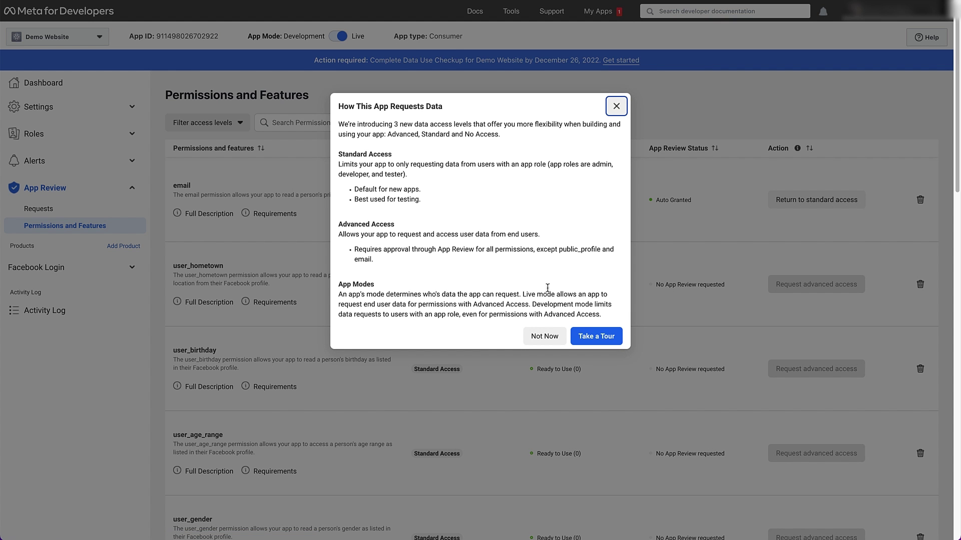
left_click(616, 106)
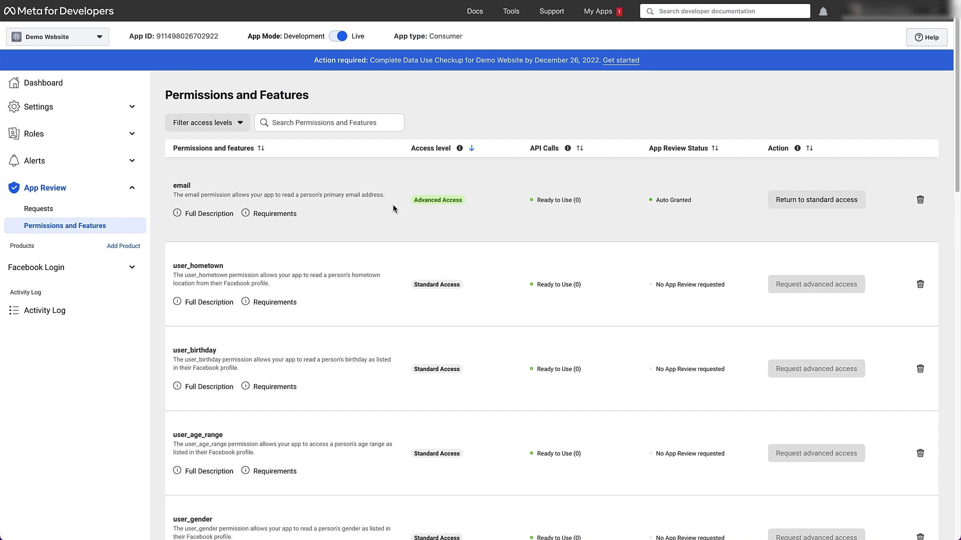
Get advanced access for the public_profile permission, accepting the allowed usage and re-entering the account password
scroll(935, 135, "down", 15)
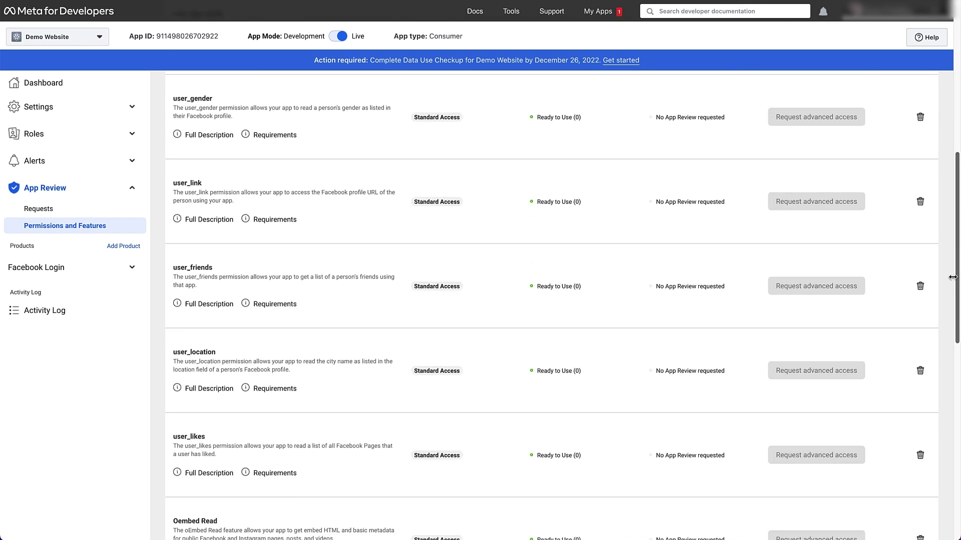
scroll(933, 386, "down", 2)
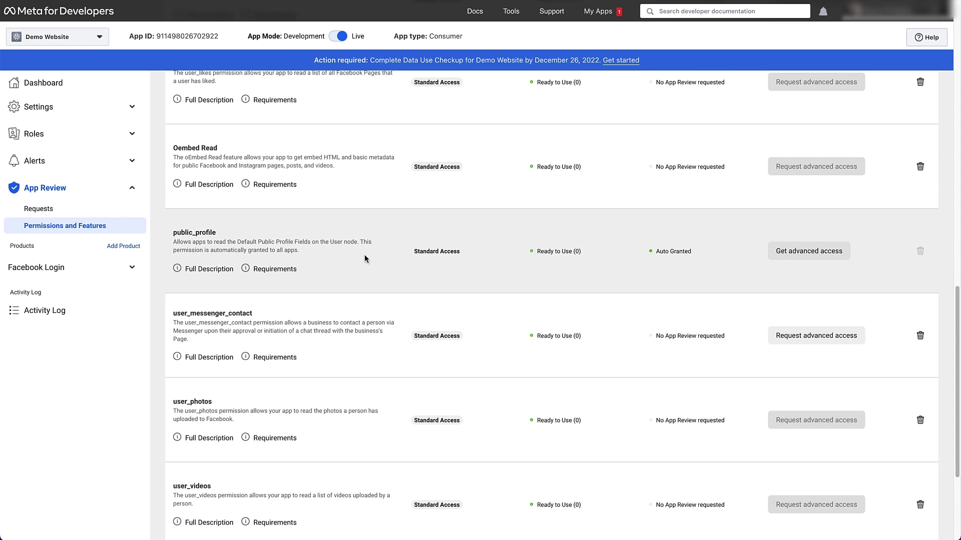
left_click(803, 252)
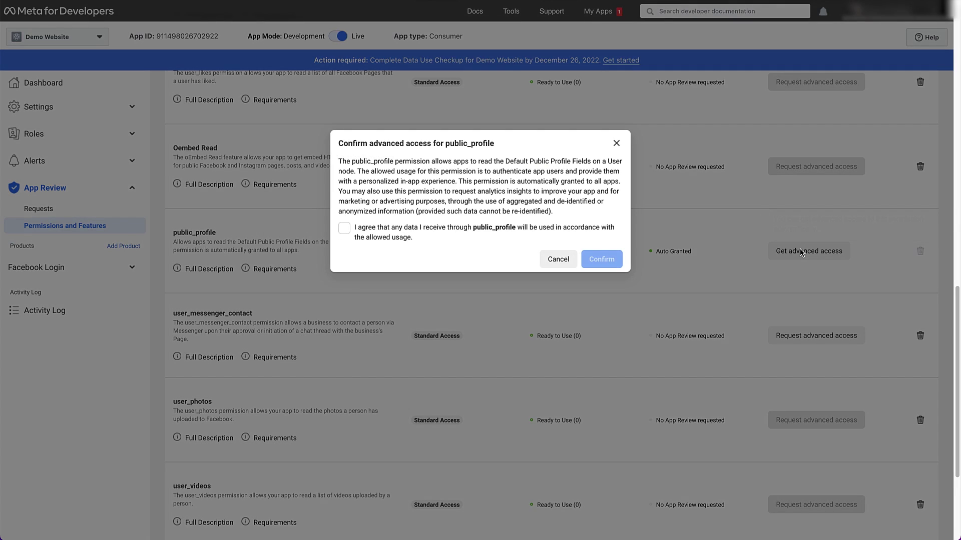
left_click(345, 233)
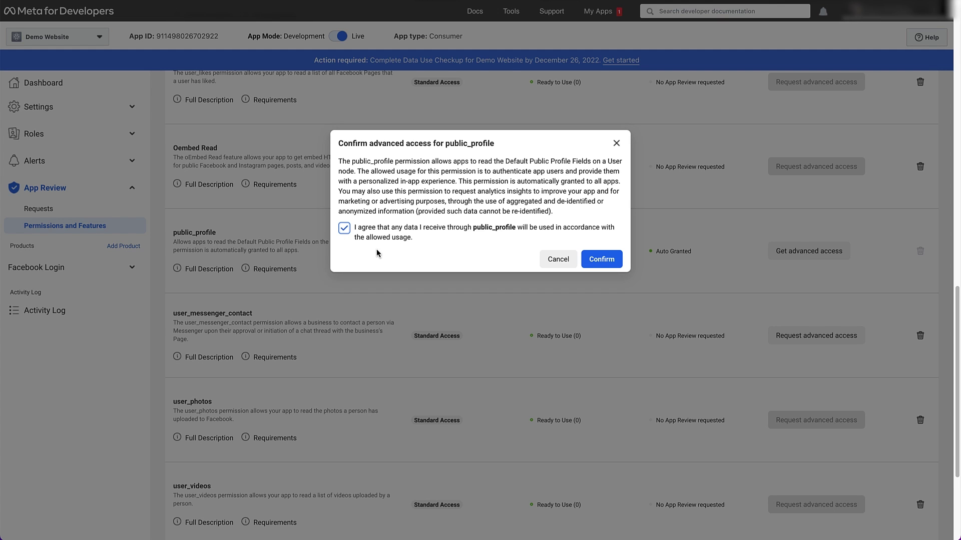
left_click(600, 261)
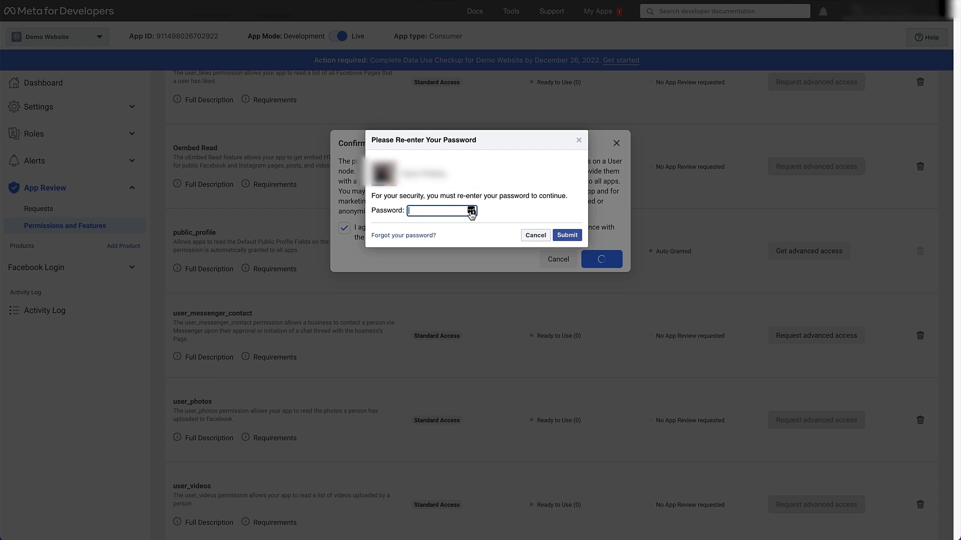
left_click(472, 212)
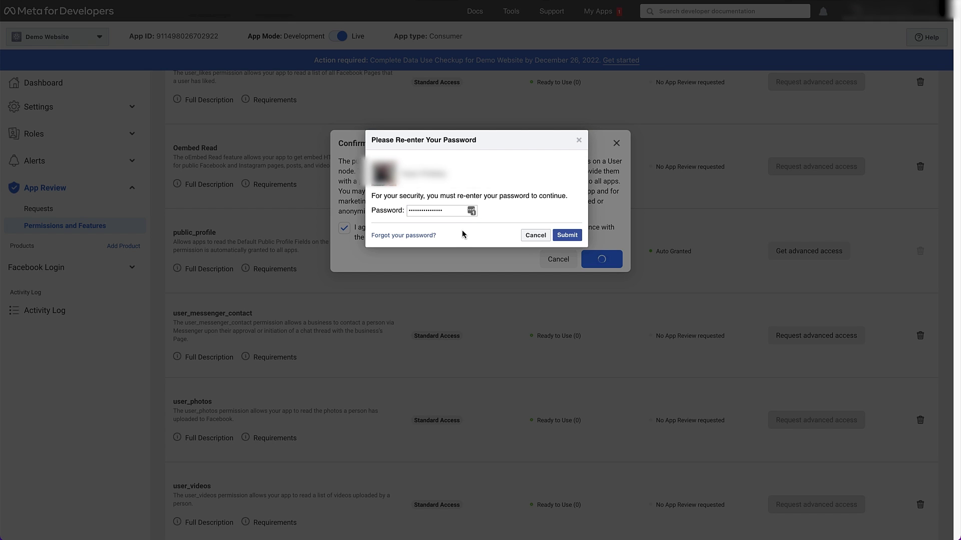
left_click(567, 236)
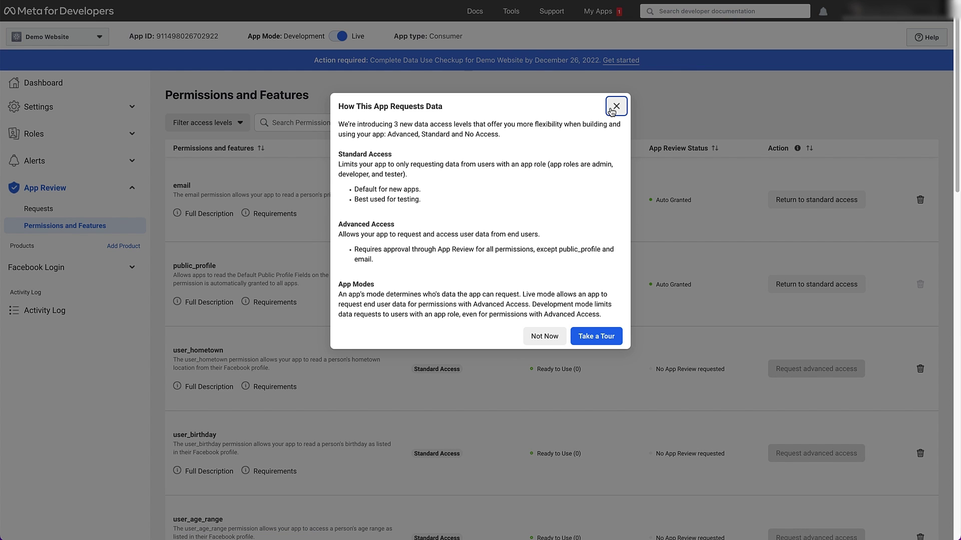
left_click(616, 107)
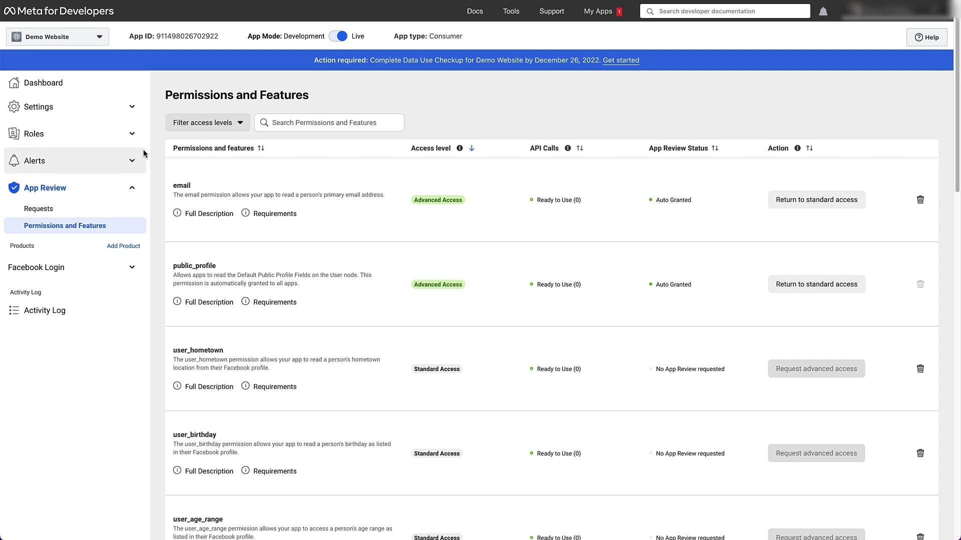
Copy the app ID from the app's basic settings into the App ID field of Nextend Social Login's Facebook settings
left_click(69, 117)
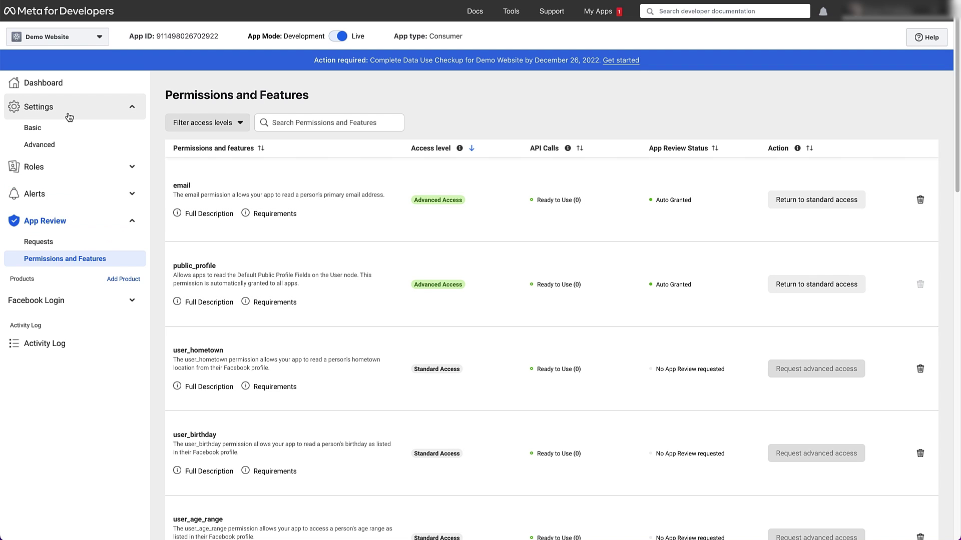
left_click(58, 131)
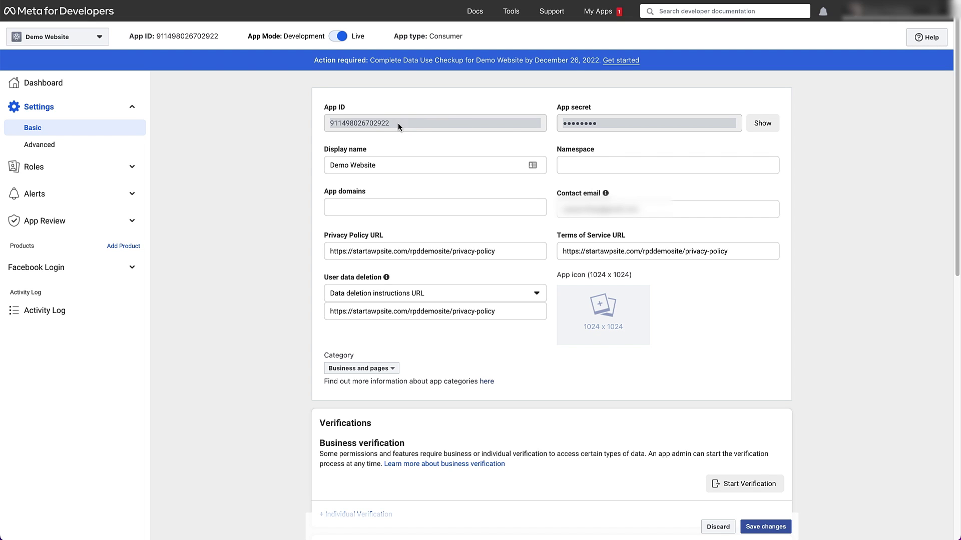
left_click_drag(406, 122, 308, 123)
key("super+c")
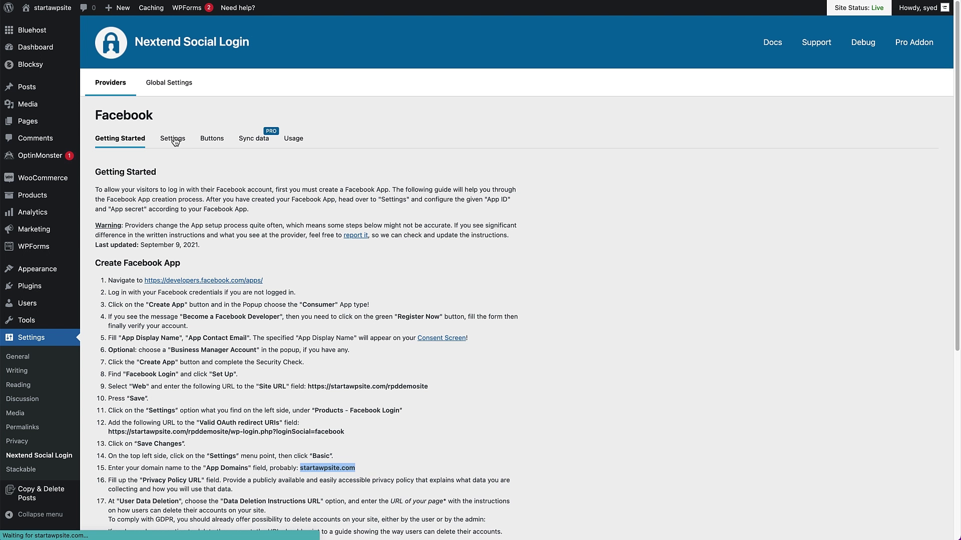
left_click(171, 140)
left_click(250, 178)
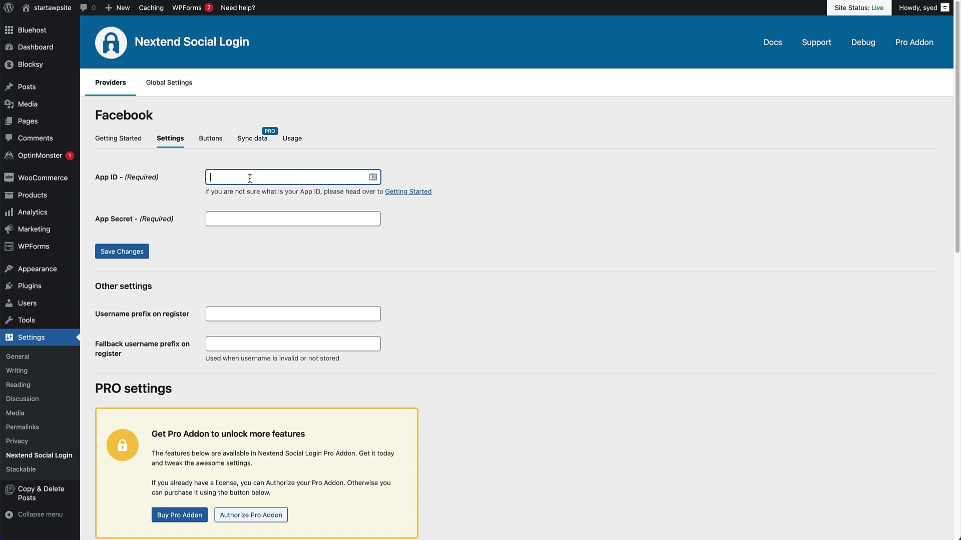
key("super+v")
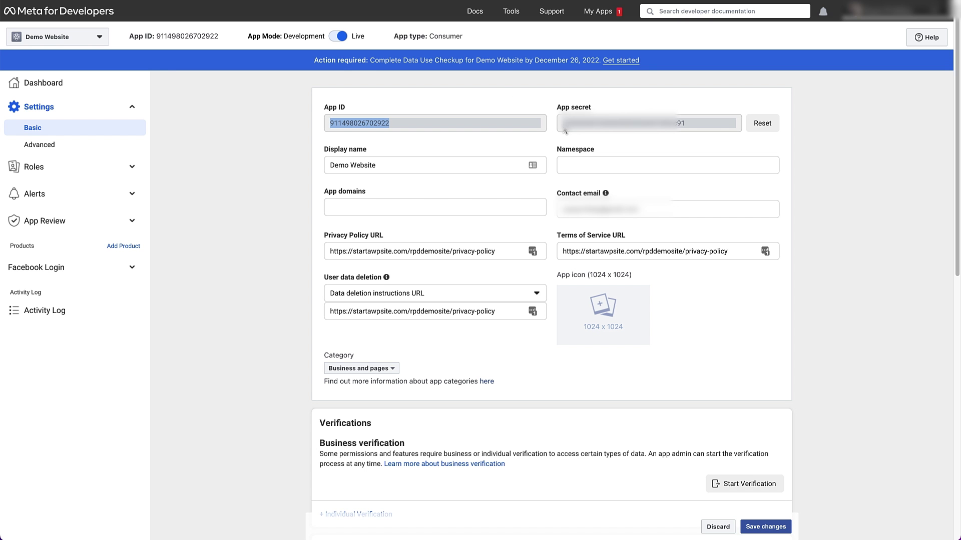
Copy the Facebook app secret into the plugin's App Secret field and save the provider settings
left_click_drag(563, 129, 690, 126)
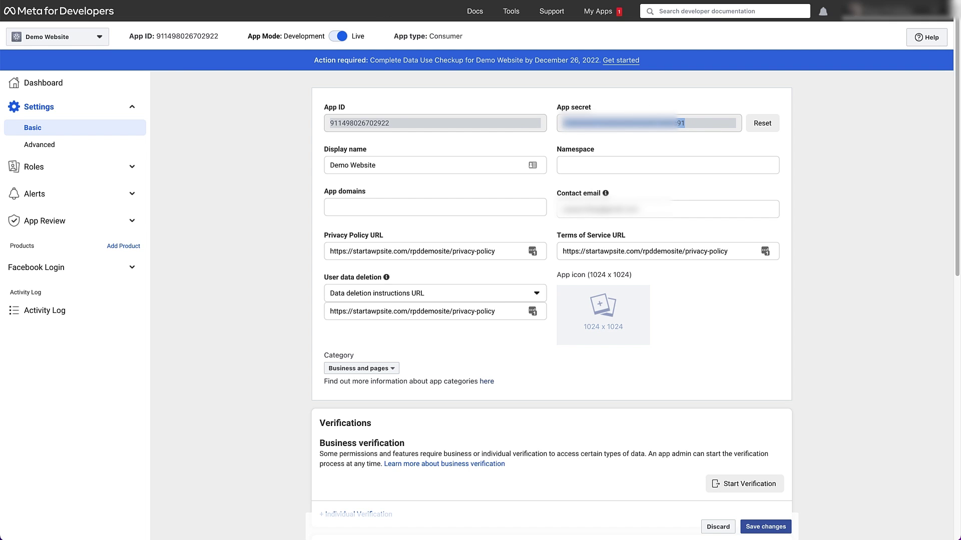
key("ctrl+Tab")
left_click(230, 223)
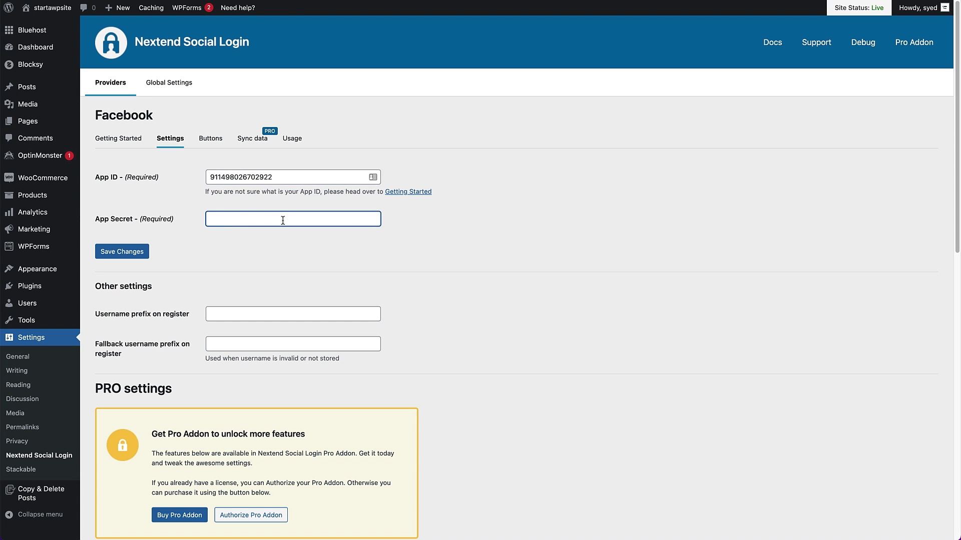
key("super+v")
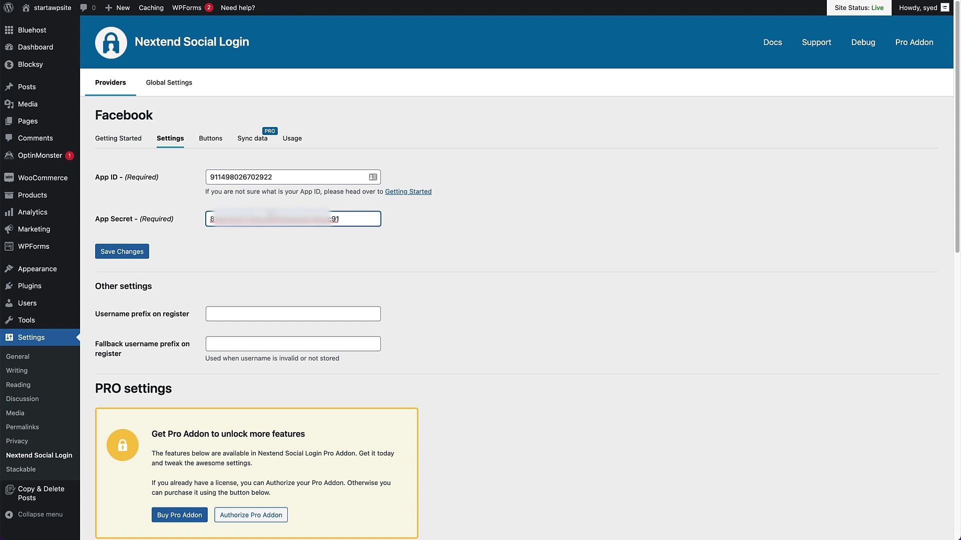
left_click(136, 256)
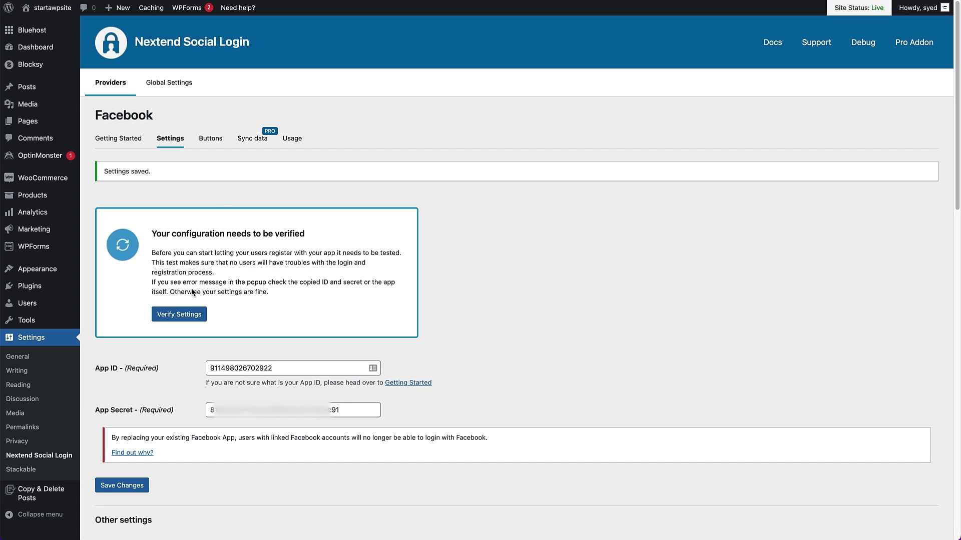
Verify the Facebook provider's configuration by authorizing Demo Website with the Facebook account, and enable the provider
left_click(186, 317)
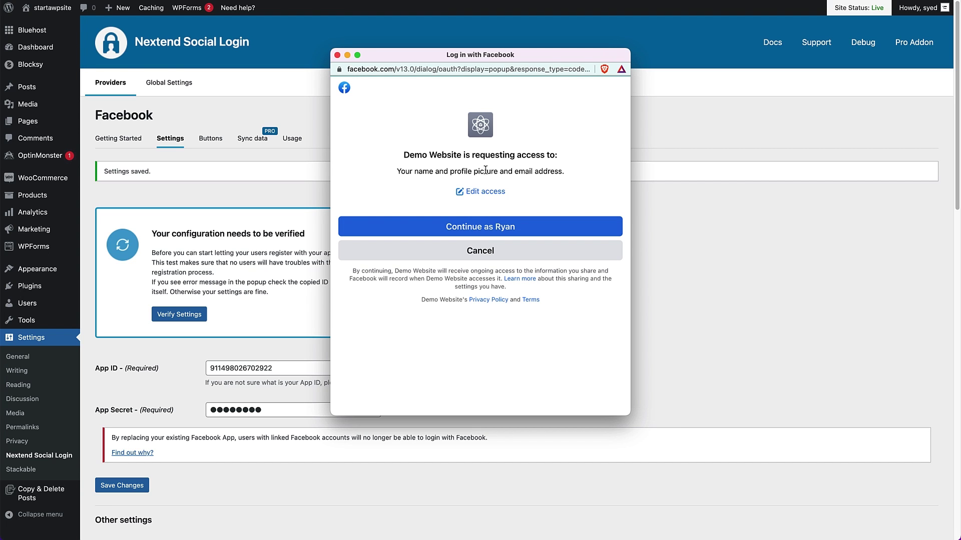
left_click(489, 236)
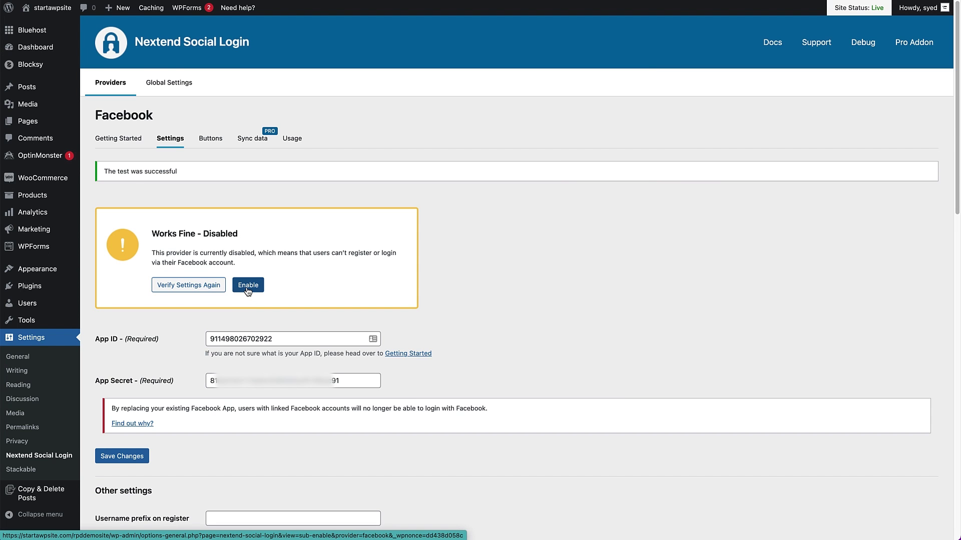
left_click(248, 290)
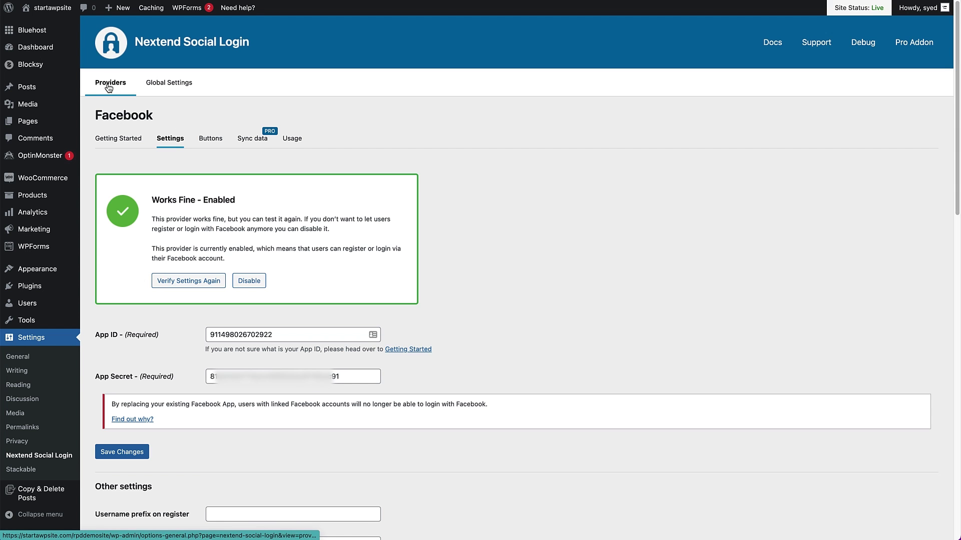
Open the Google provider's Getting Started guide in Nextend Social Login and follow its link to the Google Cloud API console
left_click(109, 88)
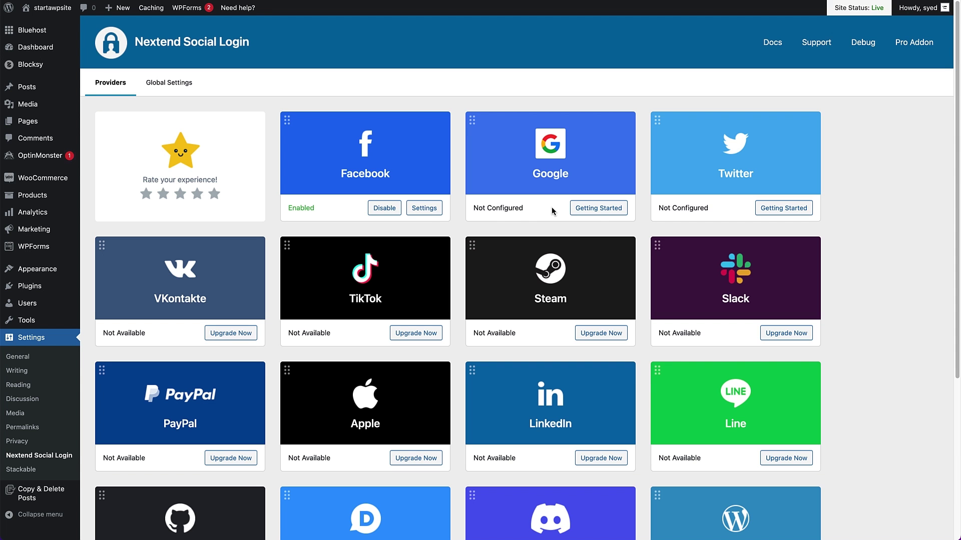
left_click(587, 211)
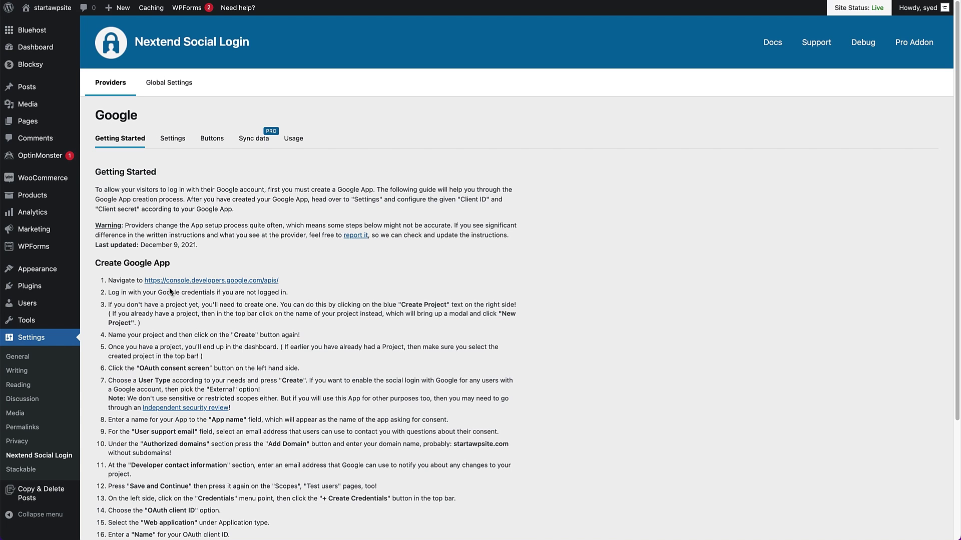
left_click(210, 281)
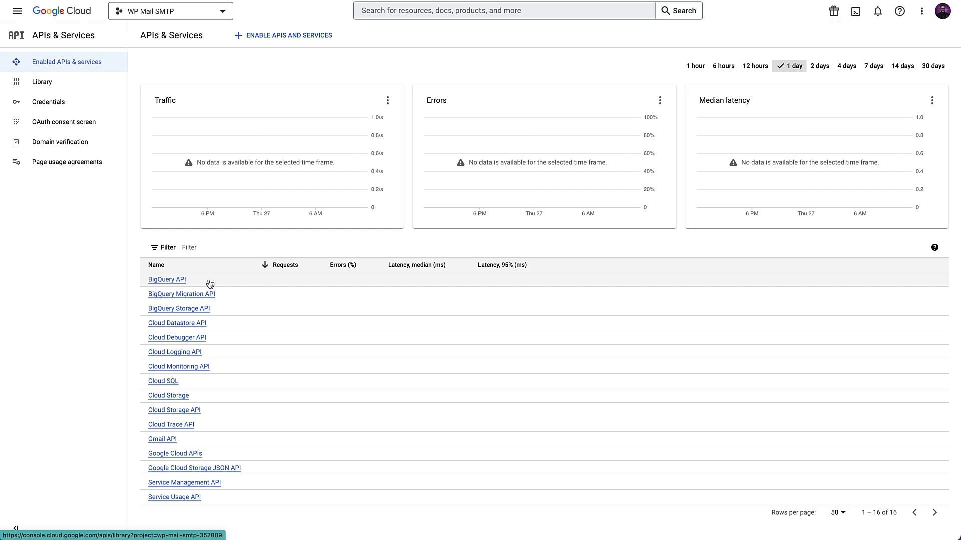
Create a new Google Cloud project named My Demo Site Login and switch to it
left_click(212, 15)
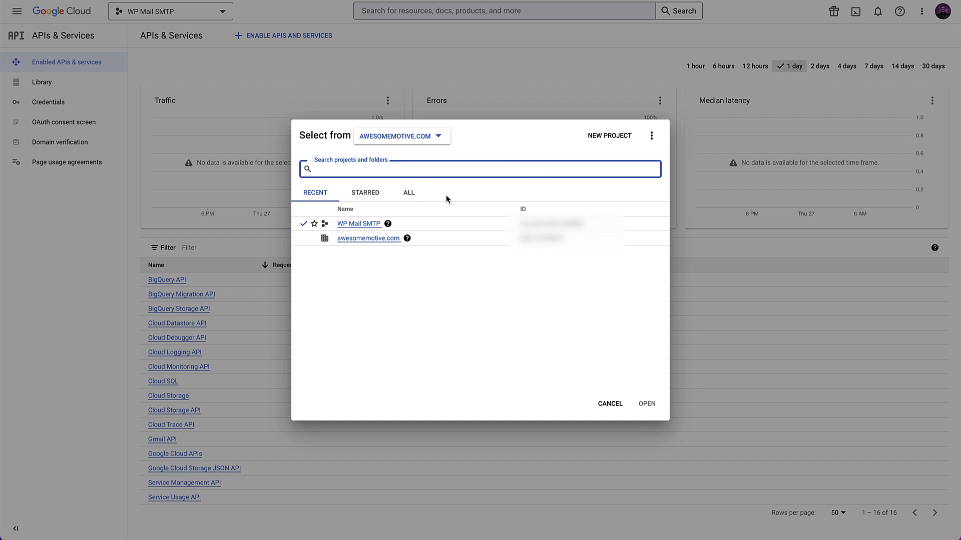
left_click(609, 135)
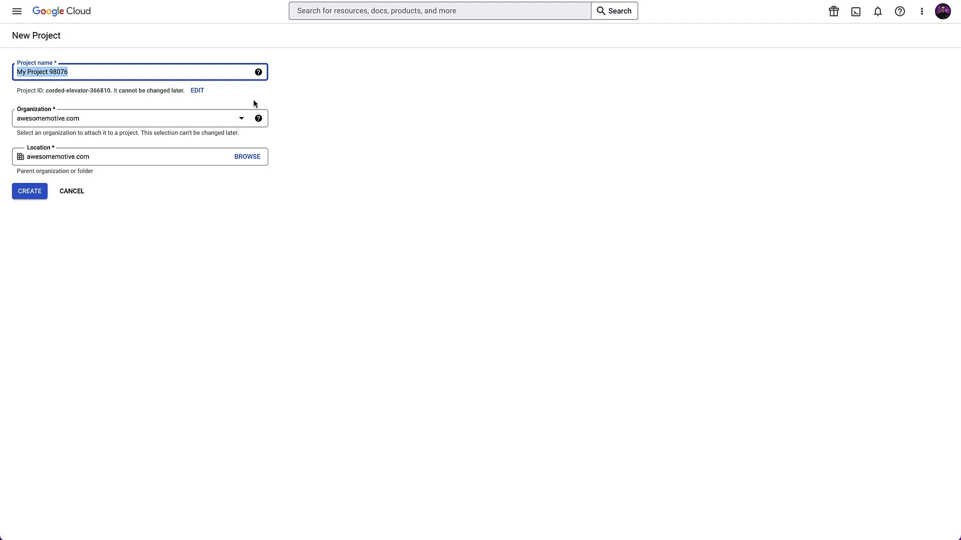
left_click_drag(82, 73, 3, 69)
type("My Demo Site Login")
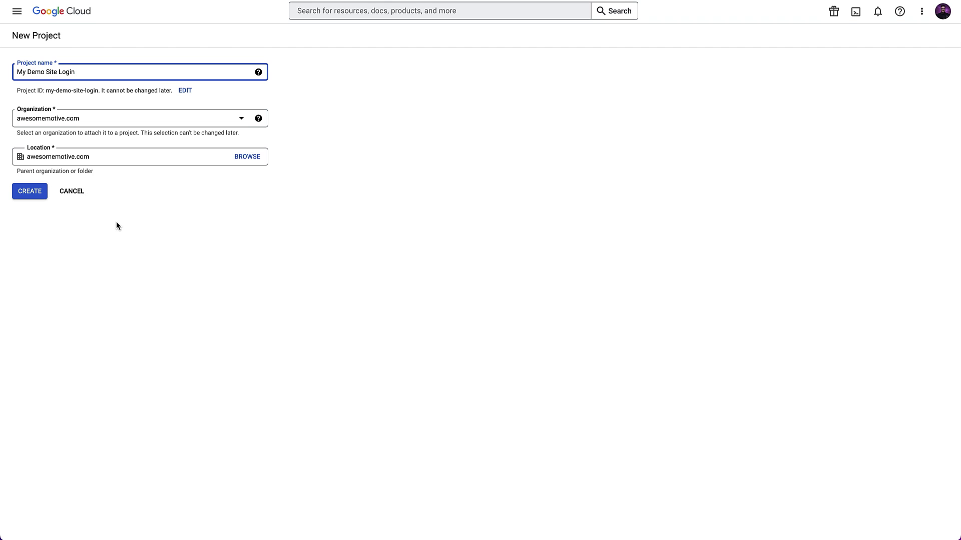
left_click(30, 192)
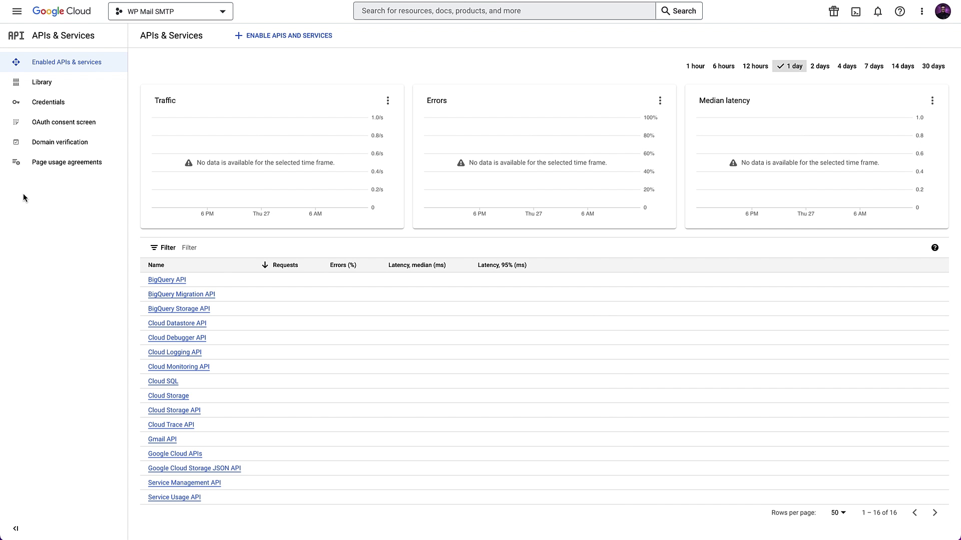
left_click(222, 15)
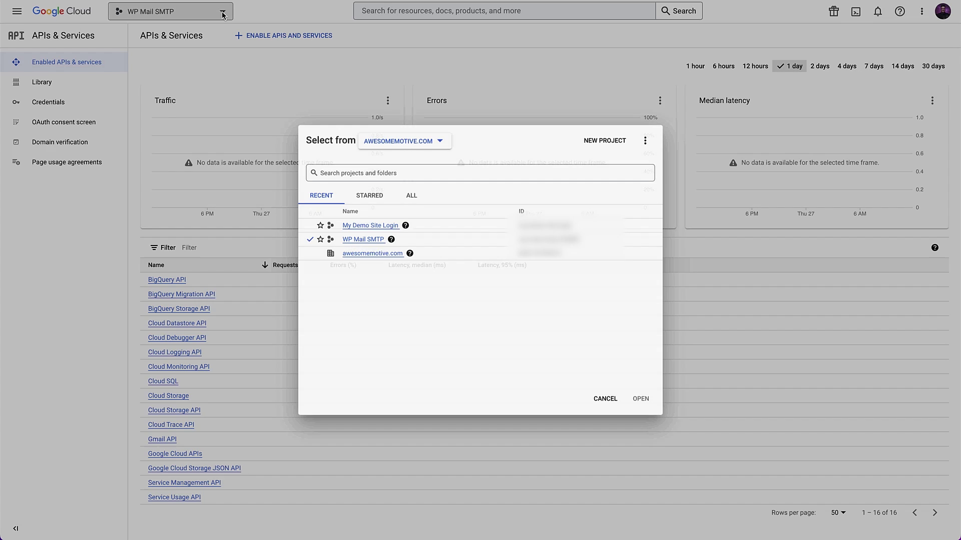
left_click(360, 225)
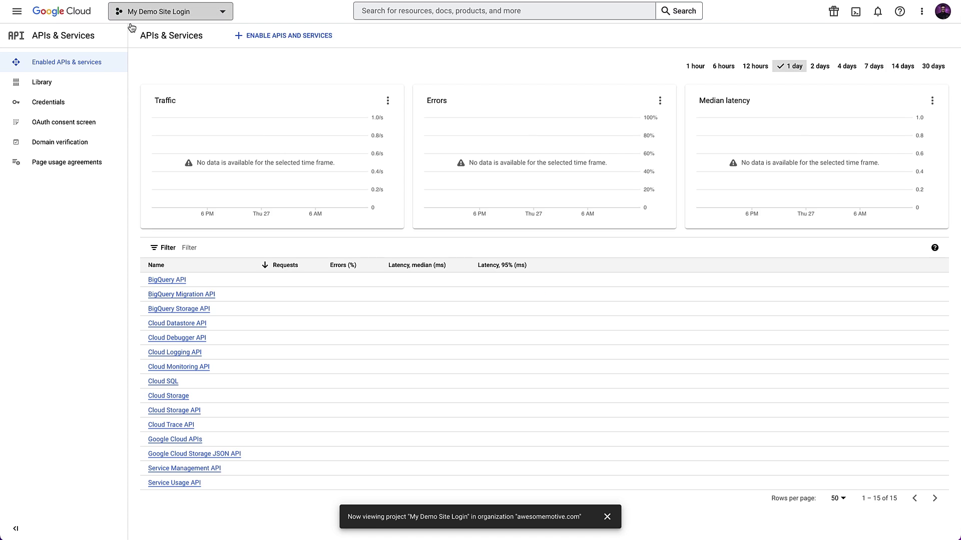
Start the project's OAuth consent screen with the External user type
left_click(78, 126)
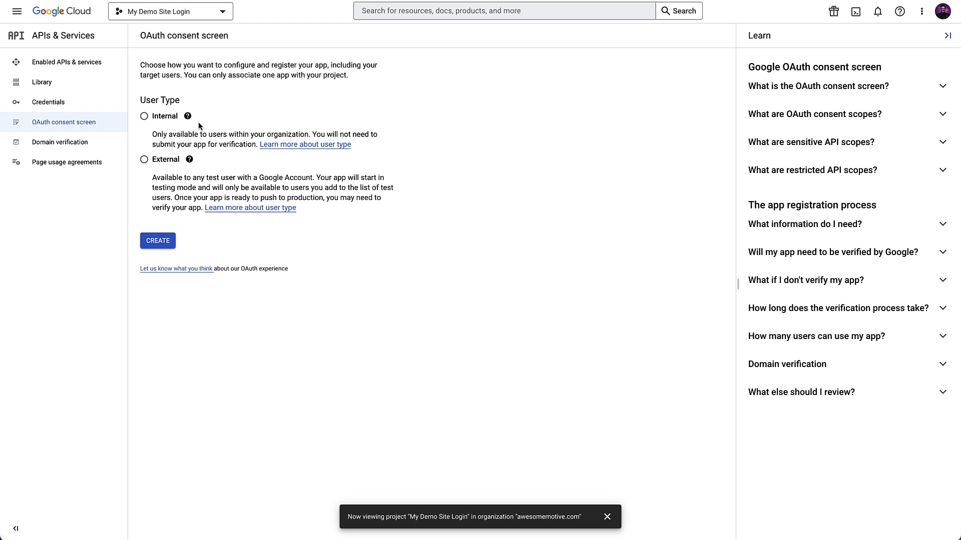
left_click(145, 161)
left_click(158, 246)
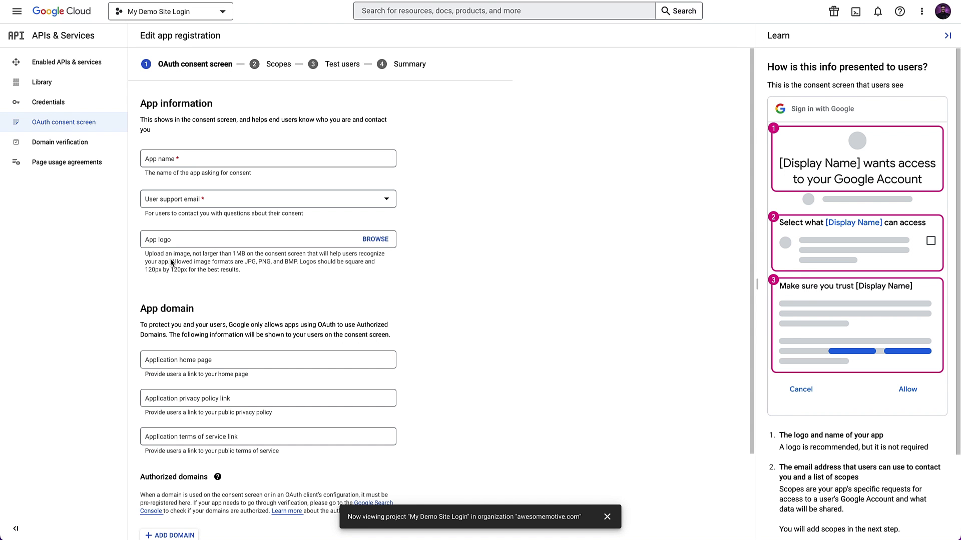
Name the consent screen app Demo Site and choose the account's address as the user support email
left_click(171, 160)
type("Demo Site")
left_click(139, 195)
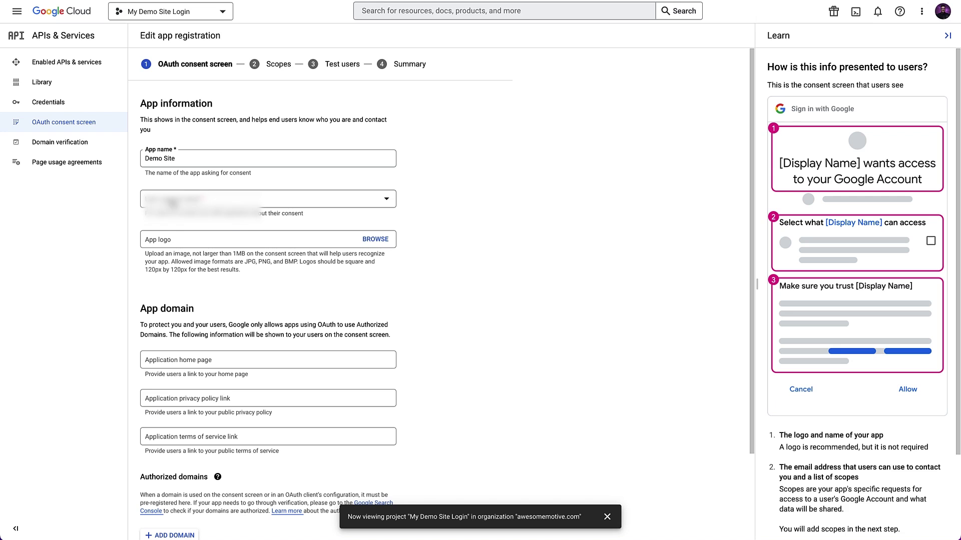
left_click(173, 204)
left_click(175, 205)
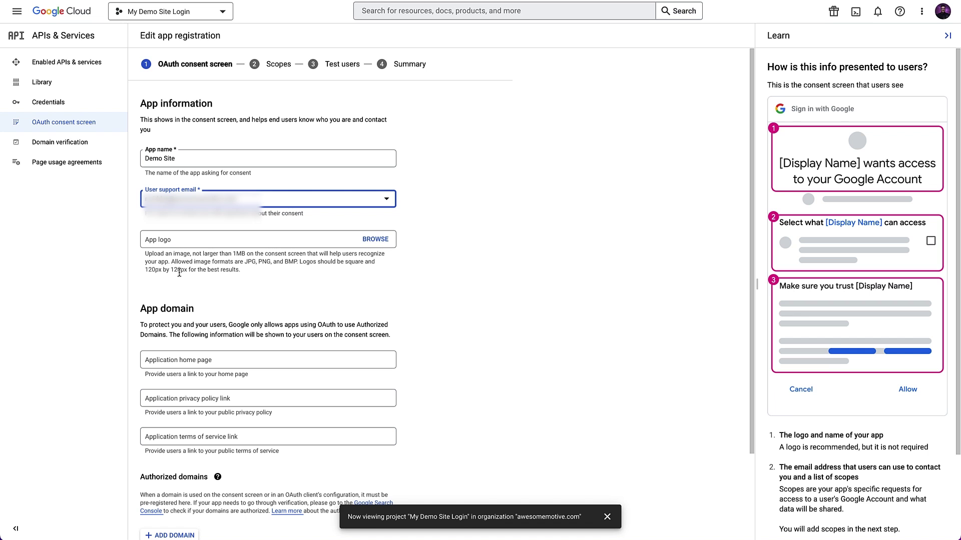
left_click_drag(752, 110, 761, 211)
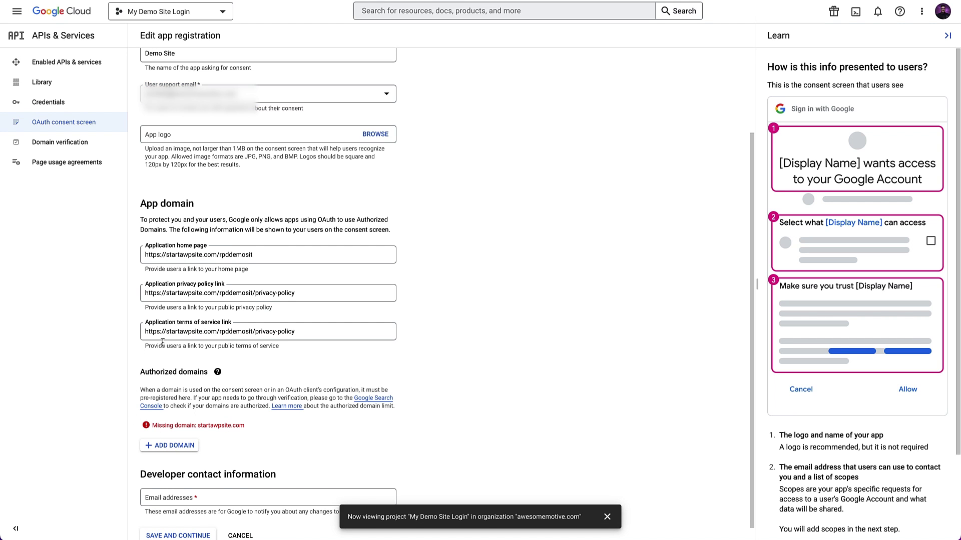
left_click(161, 445)
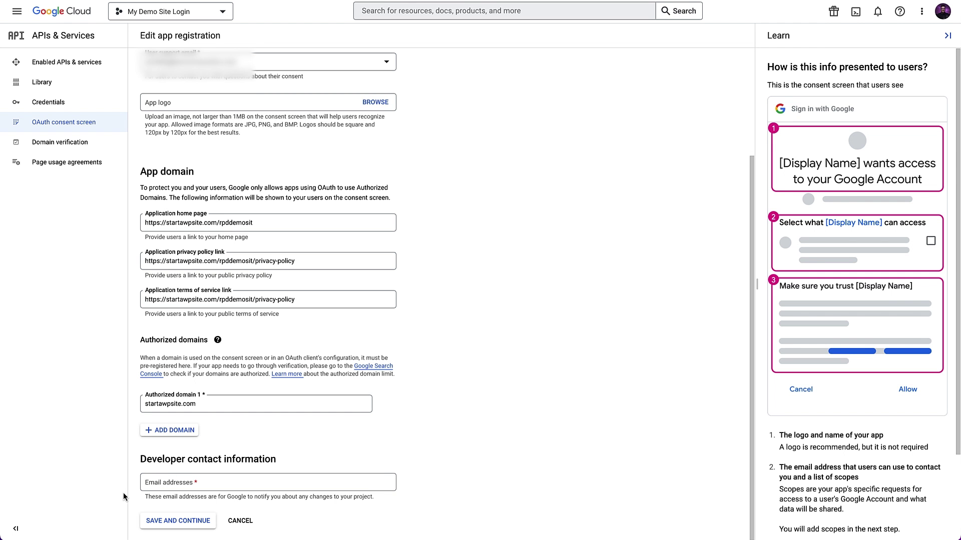
Enter the developer contact email and save the app registration, leaving scopes and test users empty
left_click(155, 483)
key("ctrl+v")
left_click(179, 522)
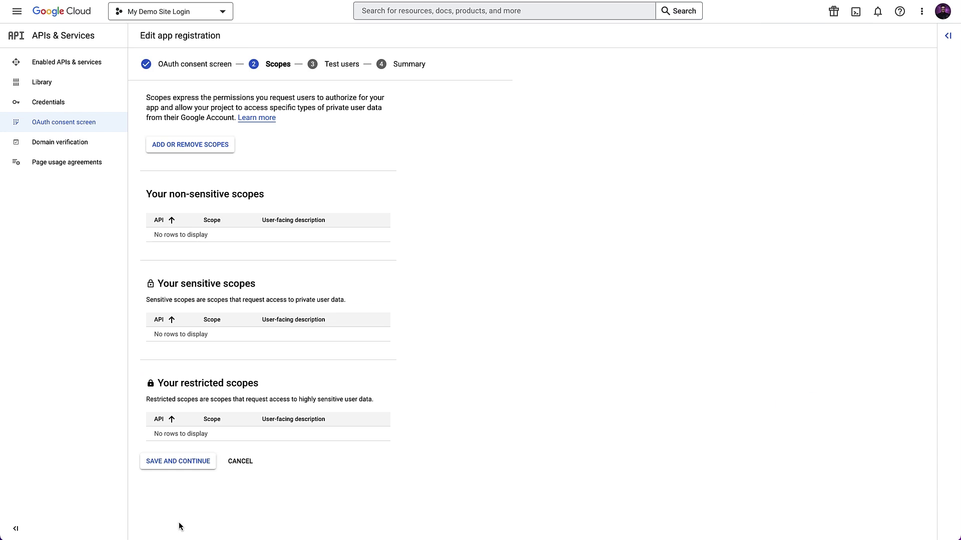
left_click(178, 462)
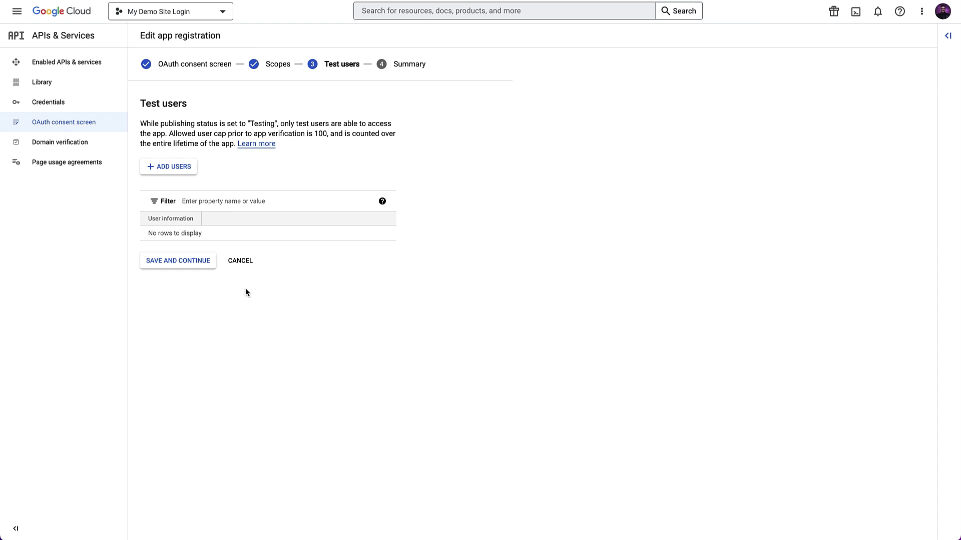
left_click(198, 271)
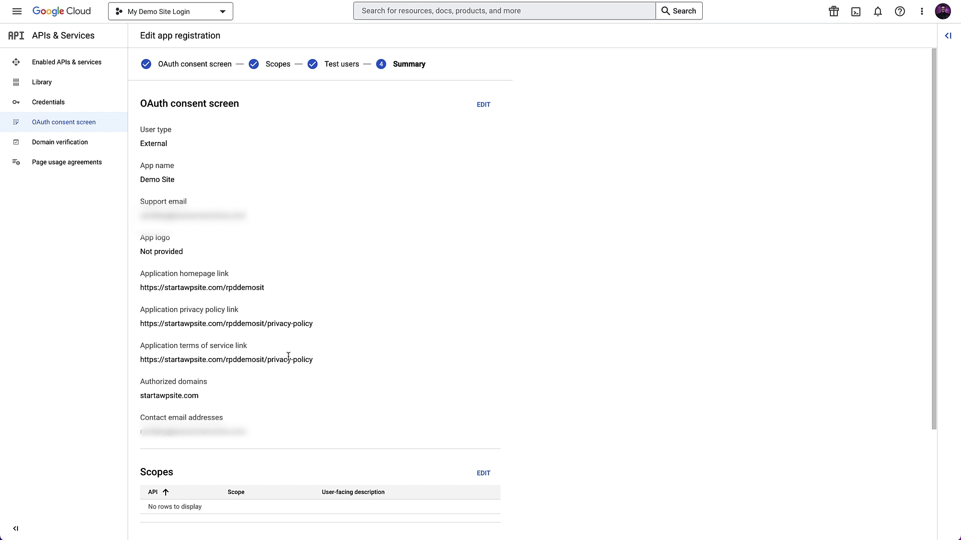
Start a new OAuth client ID credential of type Web application and name it Demo Site
left_click(88, 109)
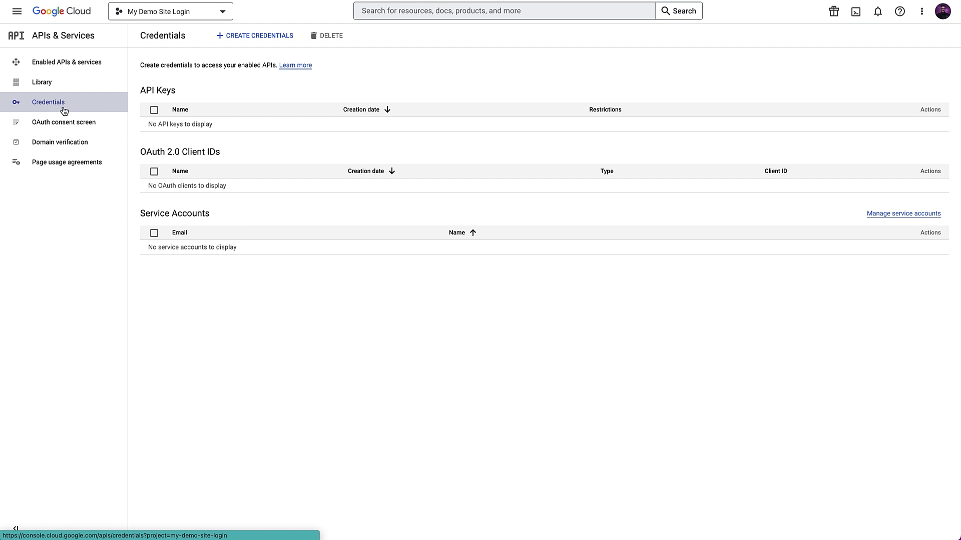
left_click(246, 38)
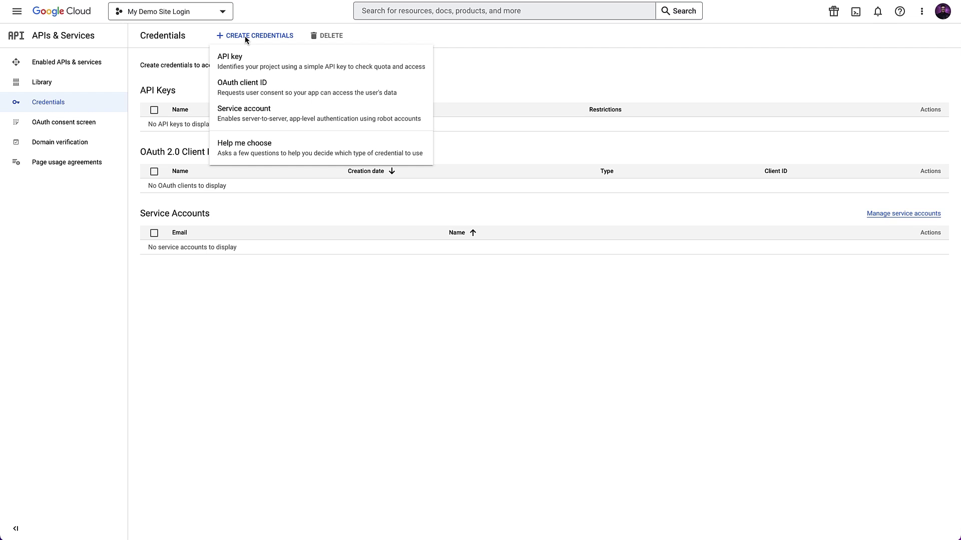
left_click(246, 88)
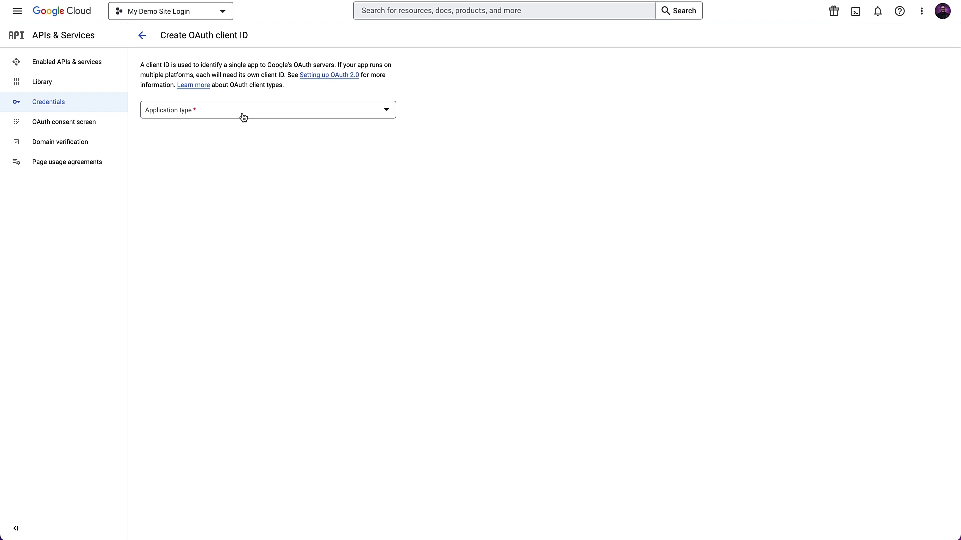
left_click(243, 117)
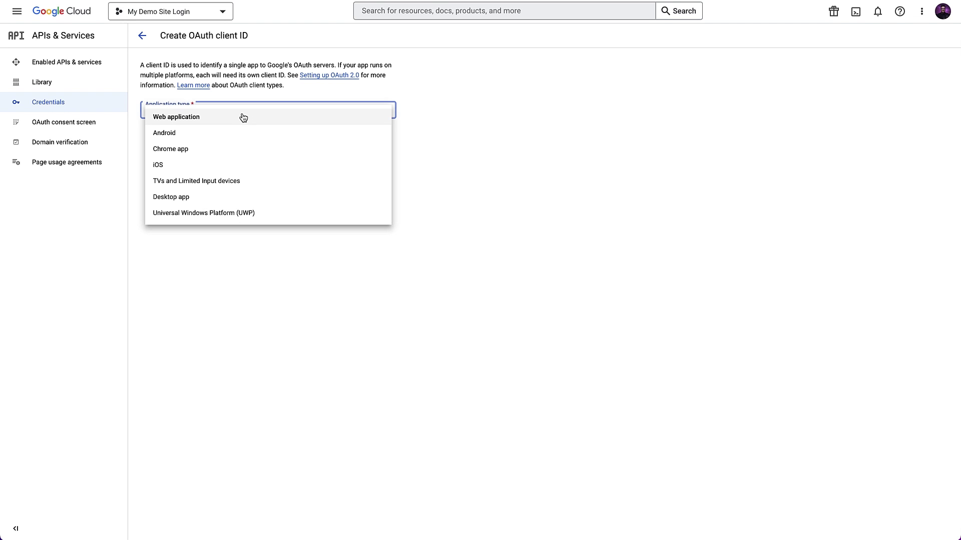
left_click(181, 120)
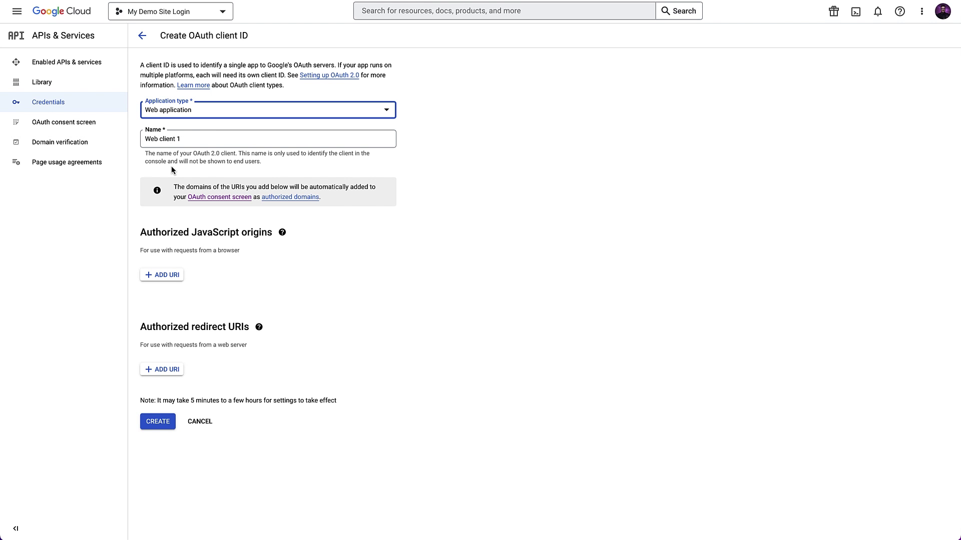
left_click_drag(184, 141, 123, 138)
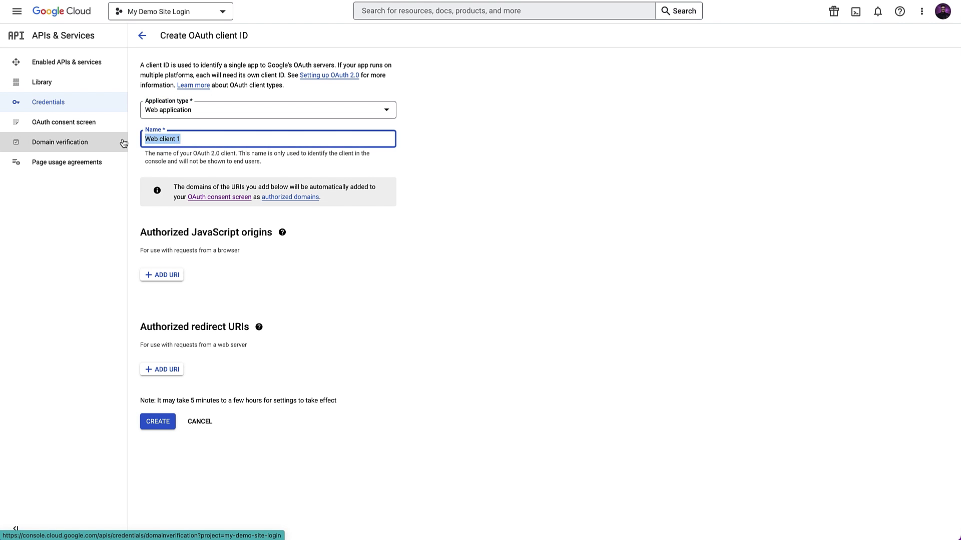
type("Demo Site")
left_click(206, 287)
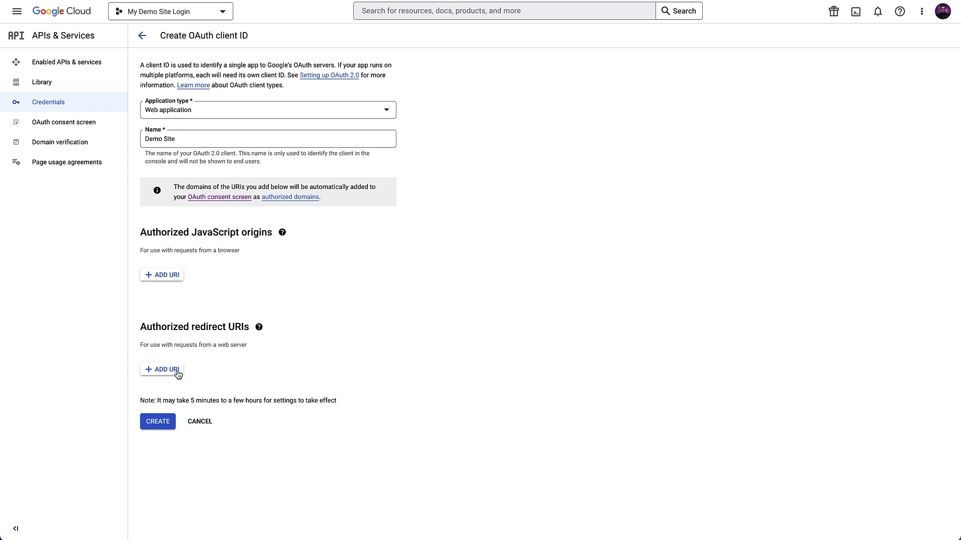
left_click(177, 372)
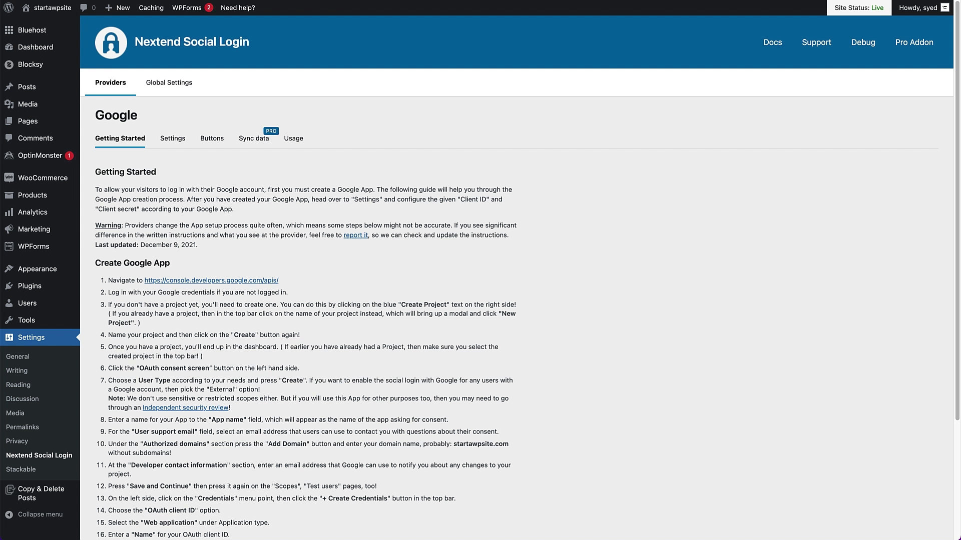
scroll(957, 305, "down", 5)
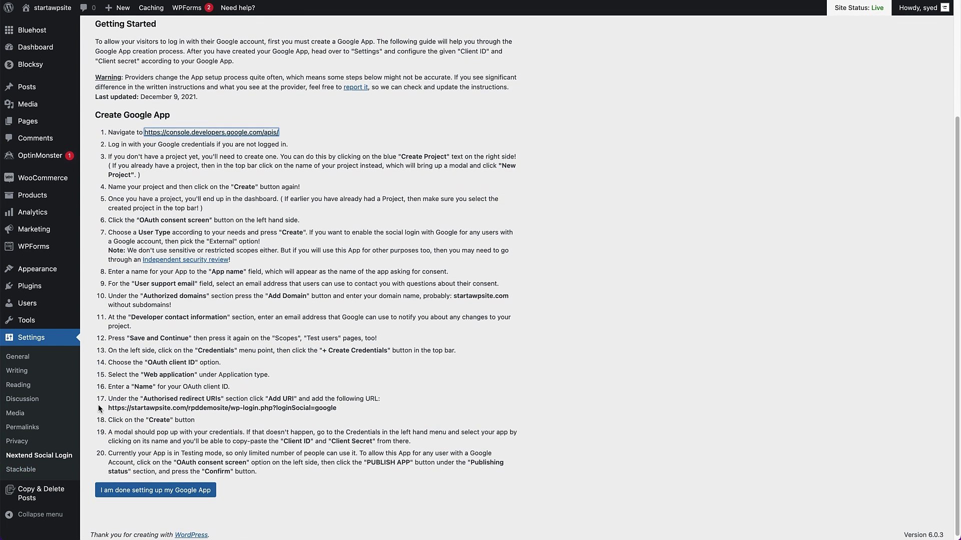
left_click_drag(109, 408, 342, 411)
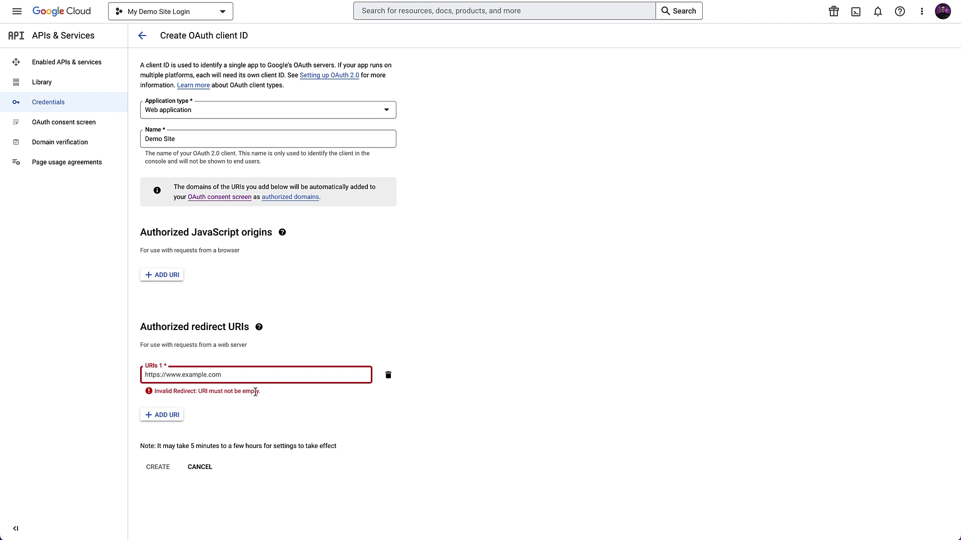
type("https://startawpsite.com/rpddemosite/wp-login.php?loginSocial=google")
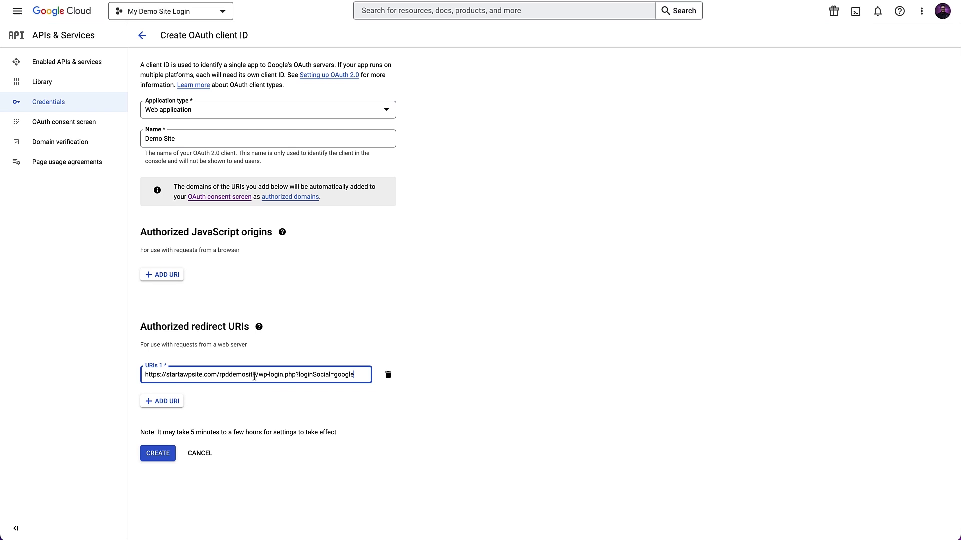
left_click(158, 458)
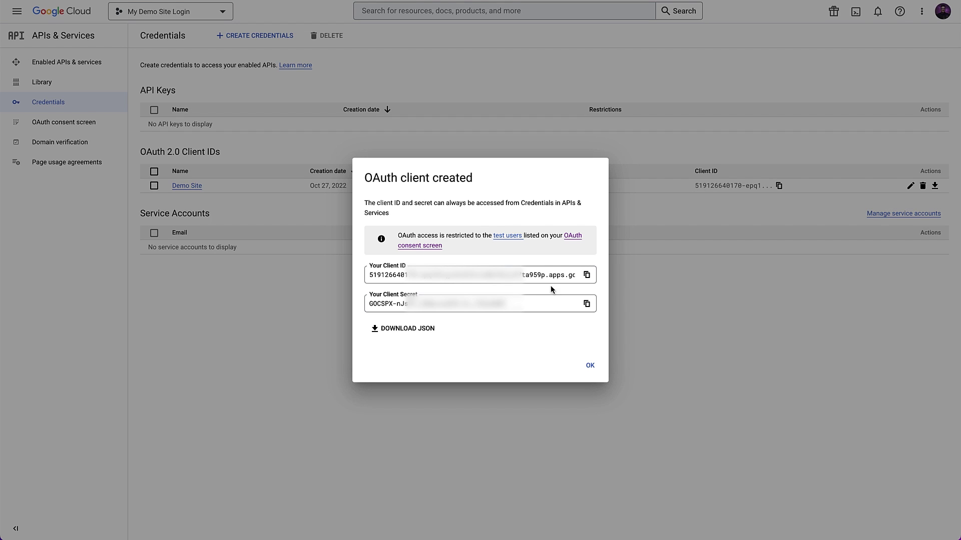
Copy the new OAuth client's ID into the Client ID field of Nextend Social Login's Google settings
left_click(586, 275)
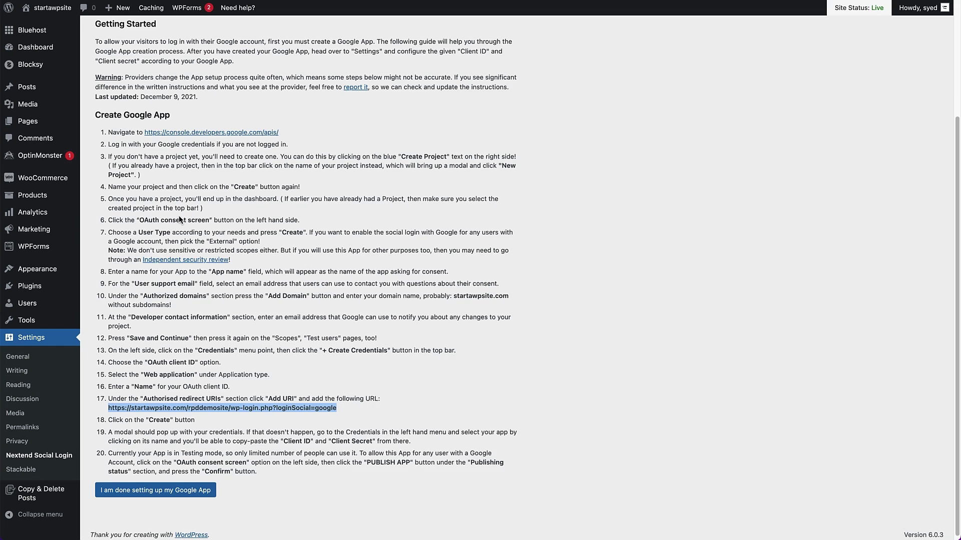
scroll(179, 215, "up", 3)
left_click(173, 69)
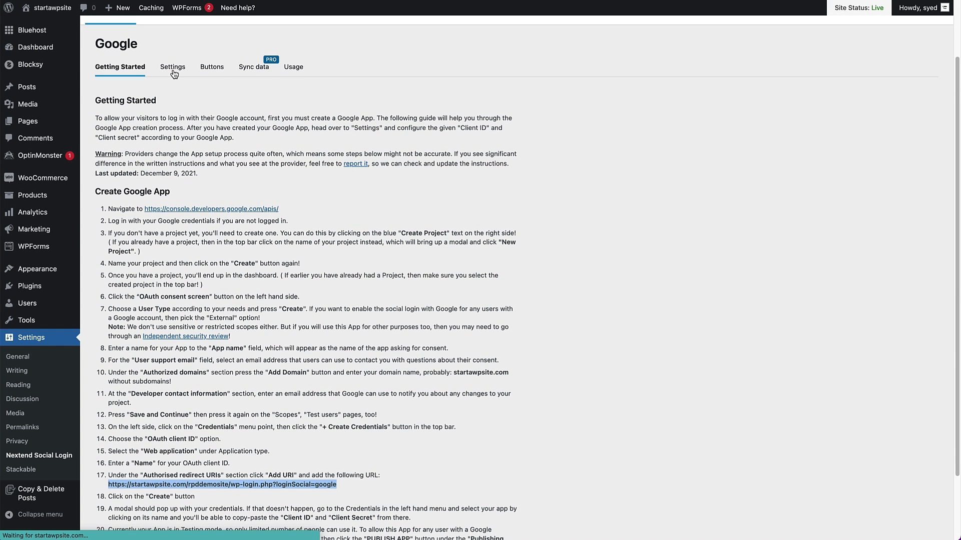
left_click(237, 179)
key("ctrl+v")
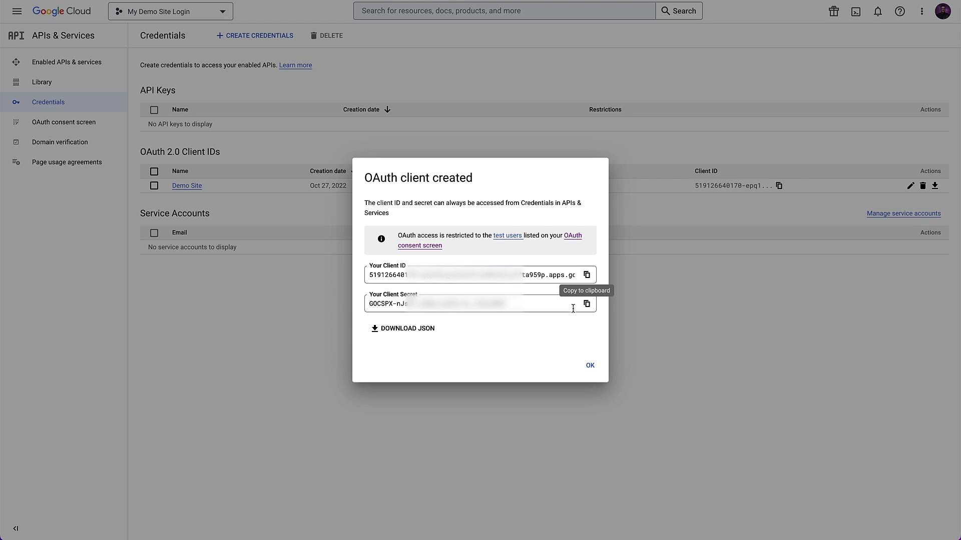
Copy the OAuth client secret into the plugin's Client Secret field and save the Google provider settings
left_click(587, 304)
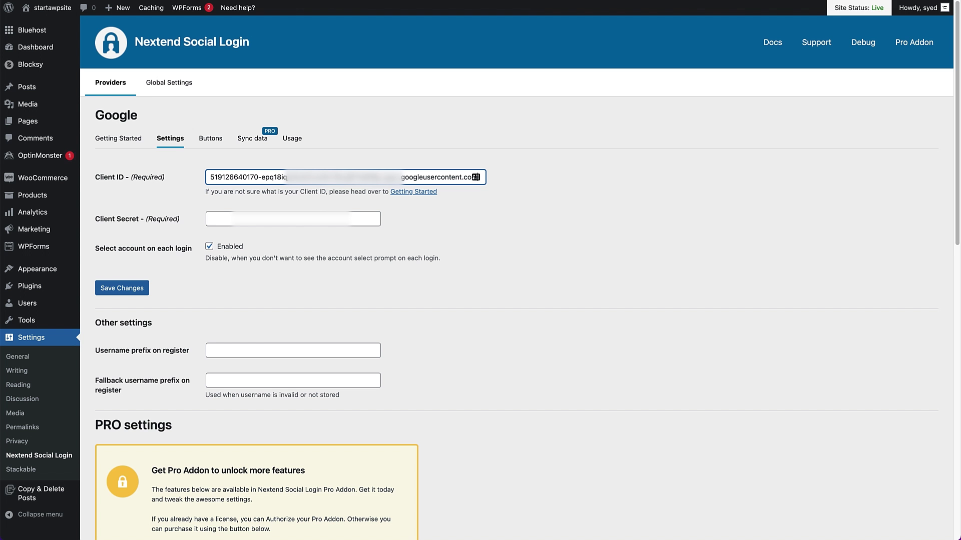
left_click(248, 219)
key("ctrl+v")
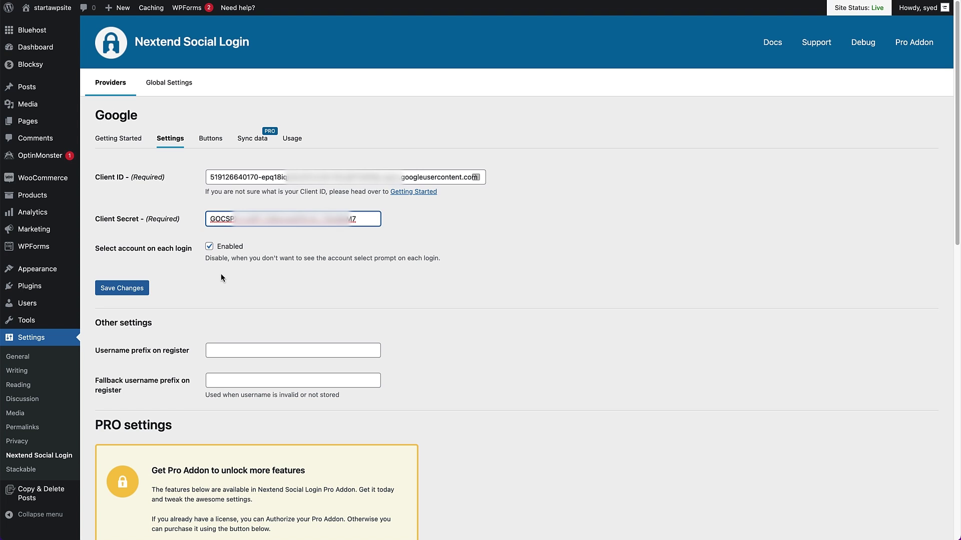
left_click(137, 291)
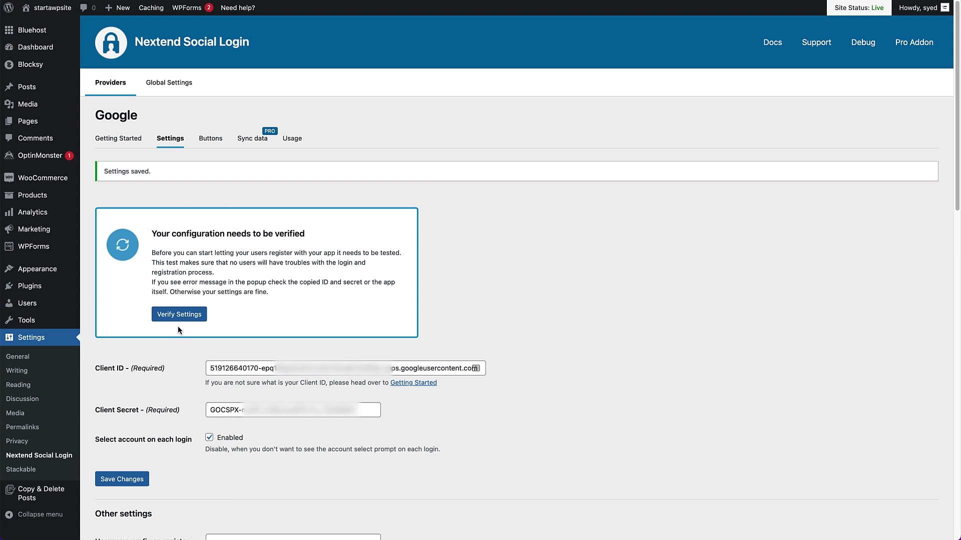
Verify the Google provider's configuration by signing in with the Google account, and enable the provider
left_click(179, 315)
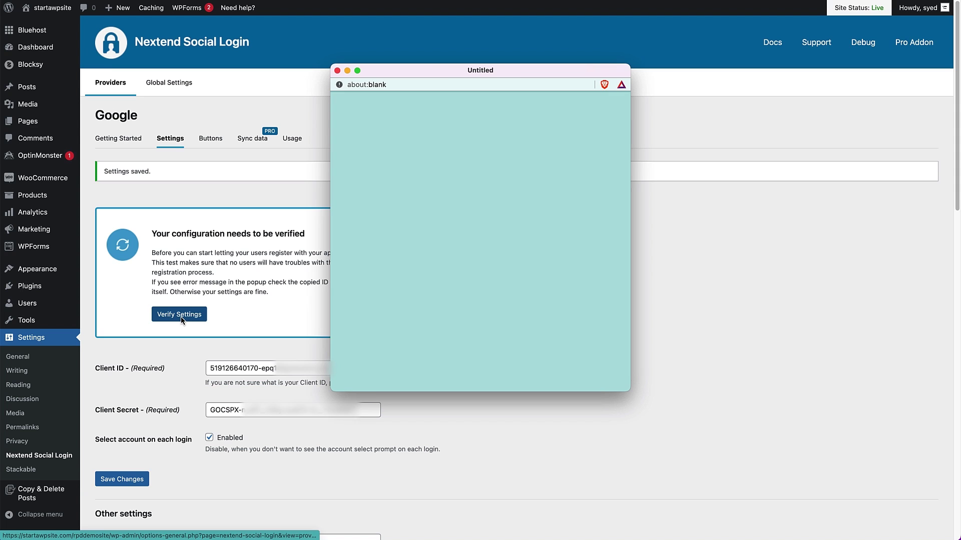
left_click(388, 195)
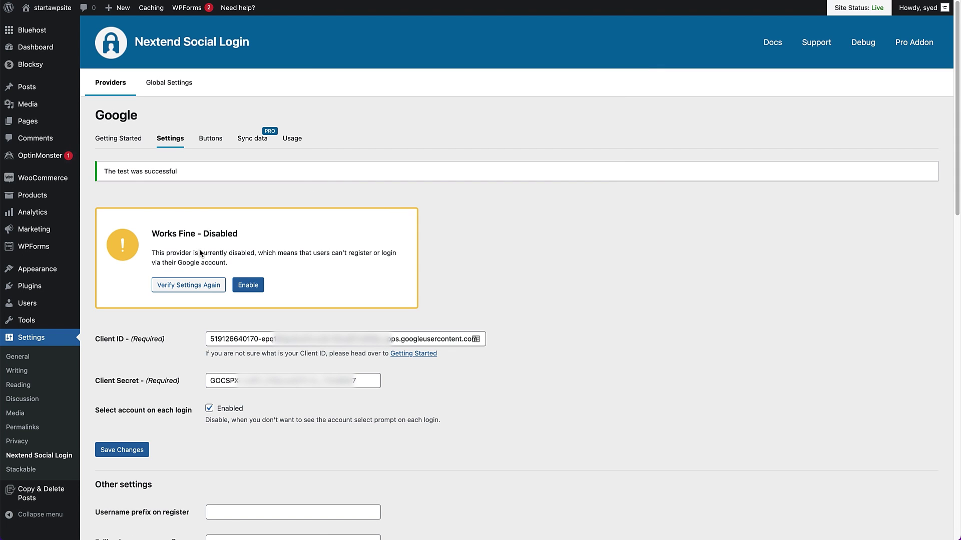
left_click(248, 284)
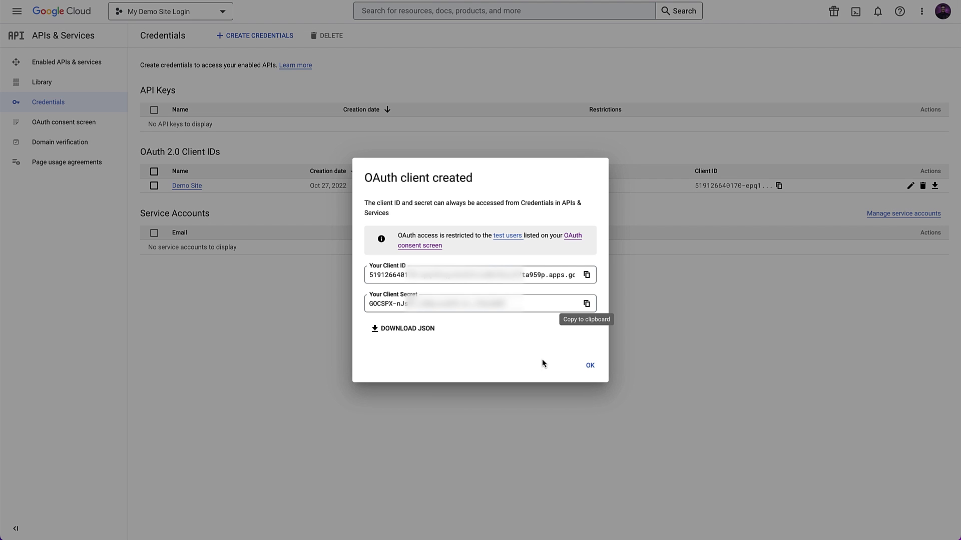
Return to Google Cloud and publish the Demo Site app to production from its OAuth consent screen
left_click(590, 365)
left_click(66, 121)
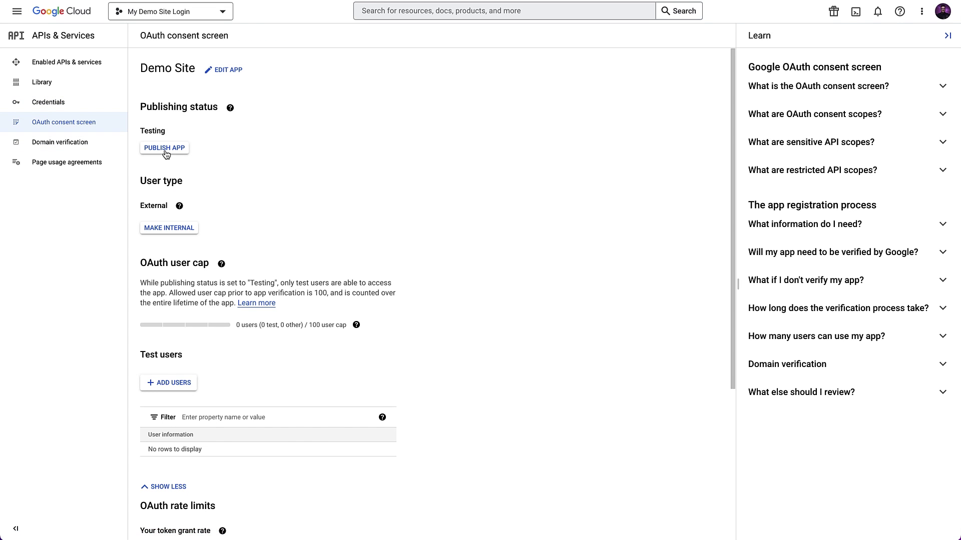
left_click(165, 149)
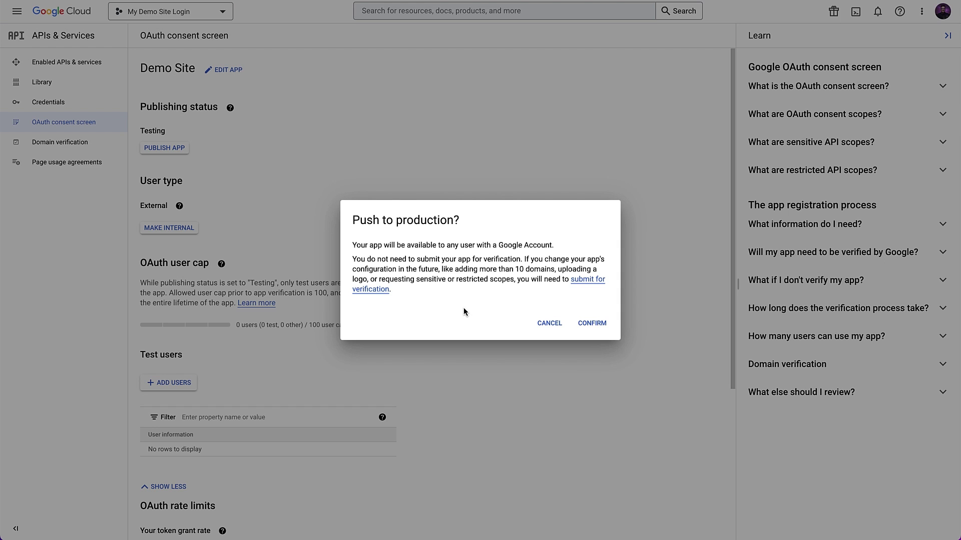
left_click(591, 326)
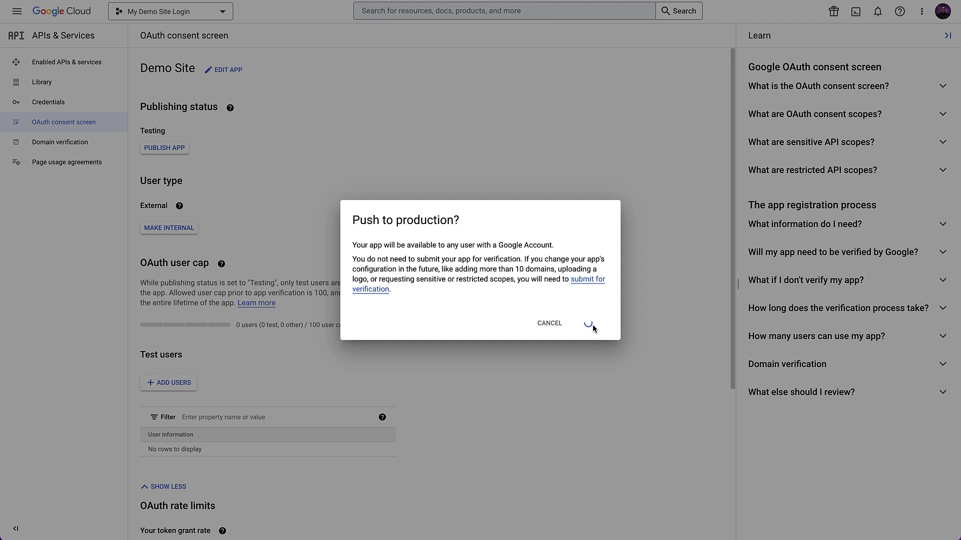